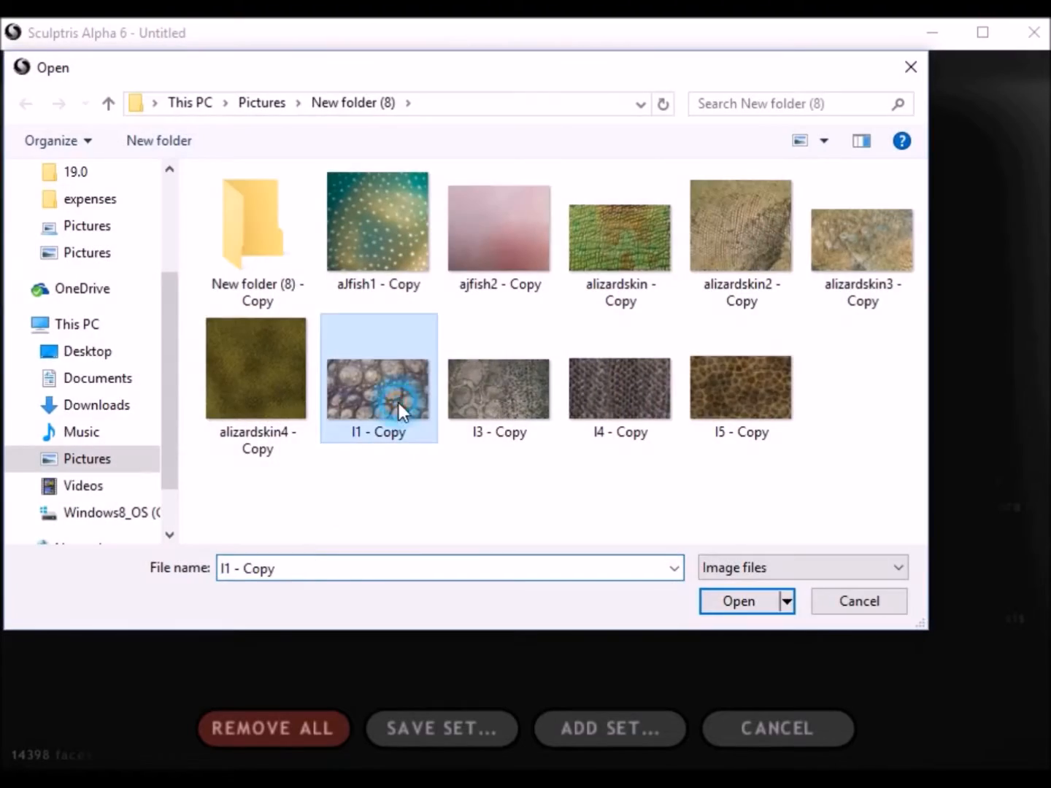
Step: Add the l1 - Copy, l3 - Copy, l4 - Copy and l5 - Copy images to the texture library one after another
{"action": "left_click", "coordinate": [757, 606]}
{"action": "left_click", "coordinate": [218, 576]}
{"action": "left_click", "coordinate": [491, 395]}
{"action": "left_click", "coordinate": [745, 600]}
{"action": "left_click", "coordinate": [408, 589]}
{"action": "left_click", "coordinate": [627, 408]}
{"action": "left_click", "coordinate": [735, 599]}
{"action": "left_click", "coordinate": [514, 593]}
{"action": "left_click", "coordinate": [746, 411]}
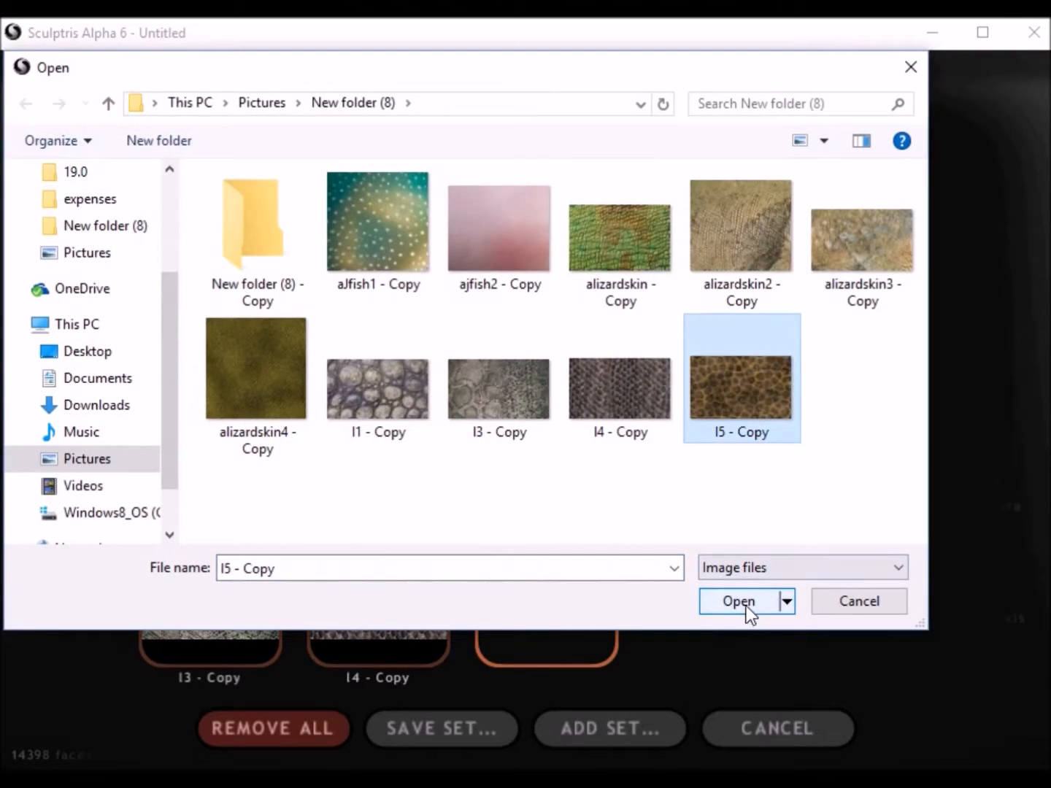
{"action": "left_click", "coordinate": [744, 605]}
Step: Save the loaded textures as a texture set named AleTextureSet and return to the figure
{"action": "left_click", "coordinate": [453, 728]}
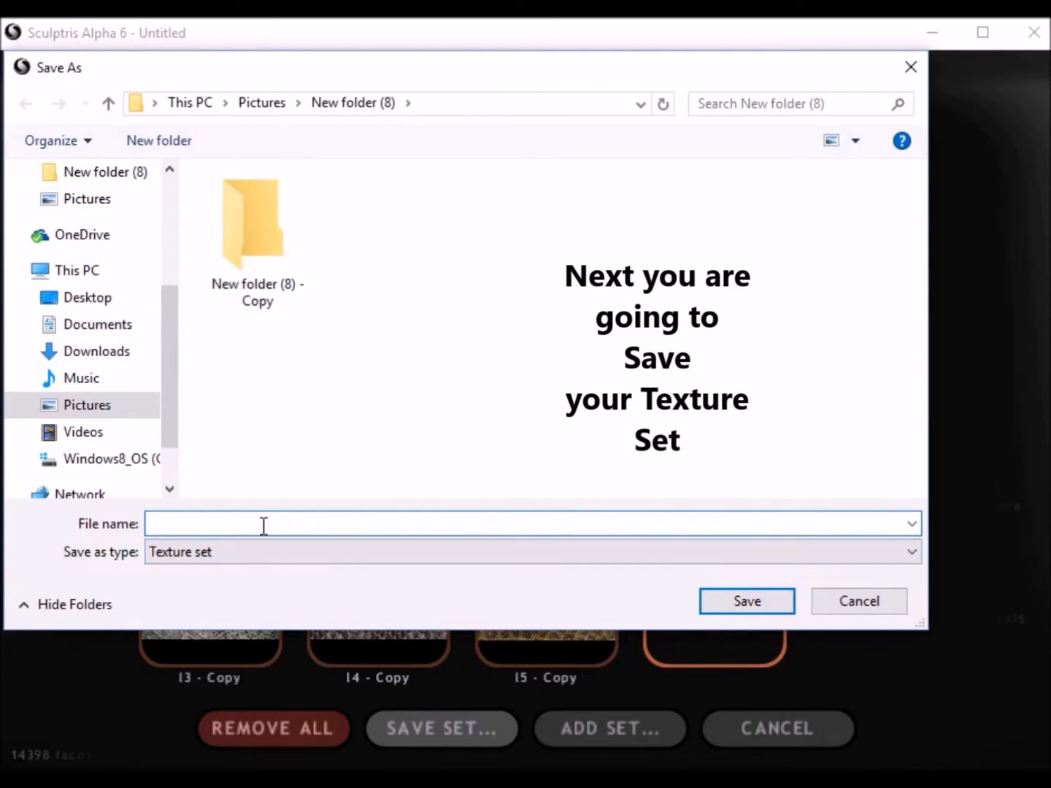
{"action": "type", "text": "A"}
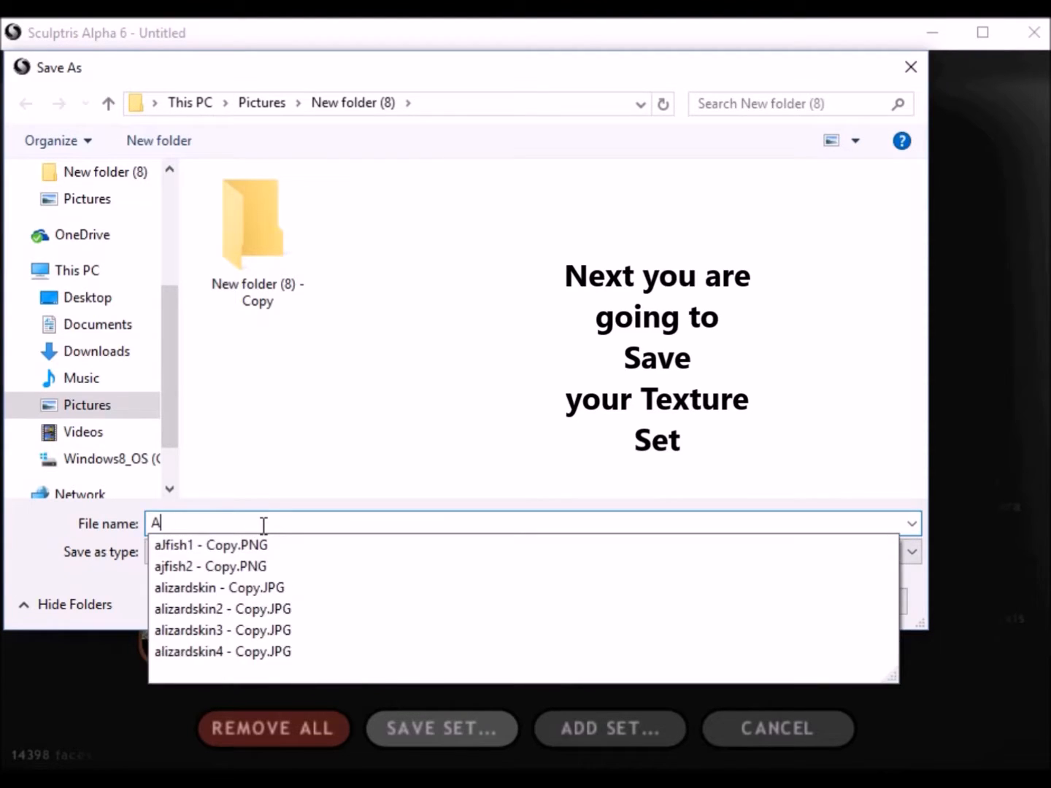
{"action": "type", "text": "leTextureSet"}
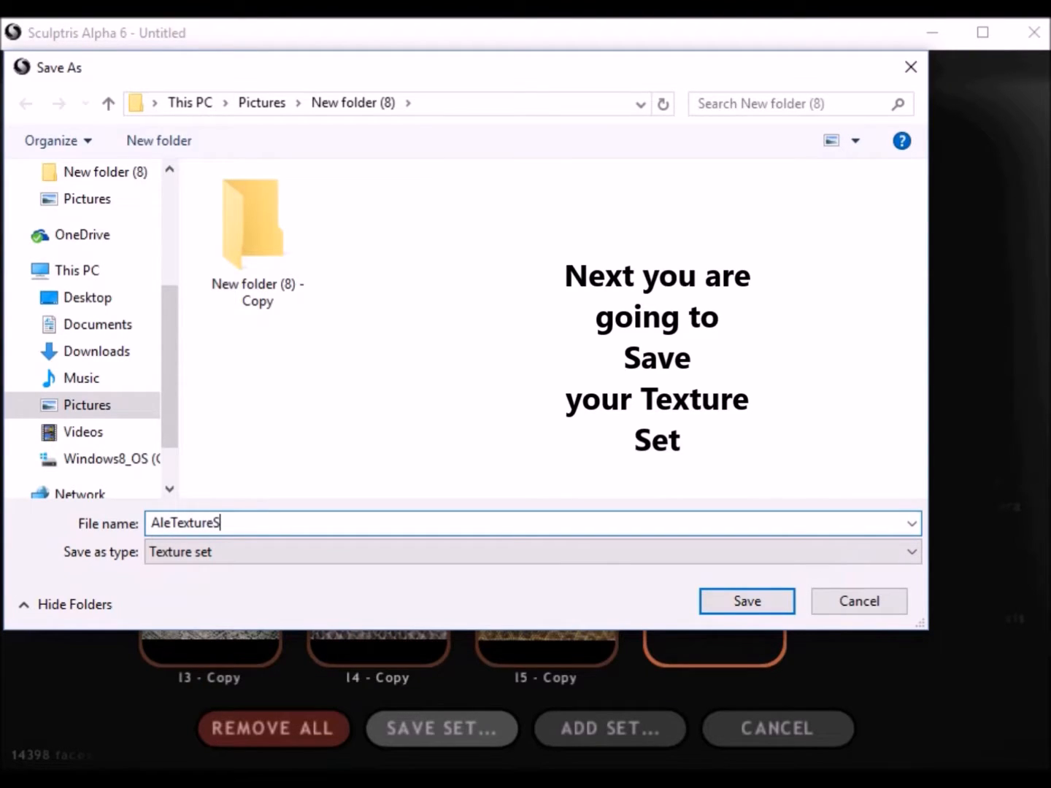
{"action": "left_click", "coordinate": [755, 601]}
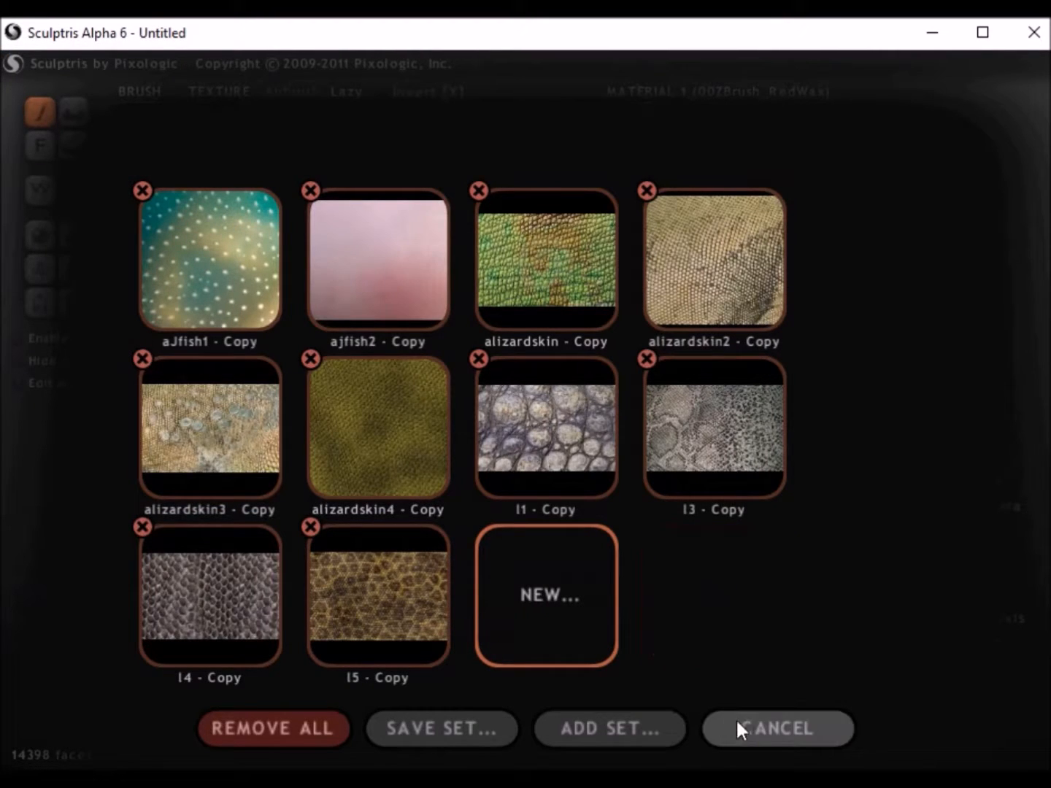
{"action": "left_click", "coordinate": [737, 719]}
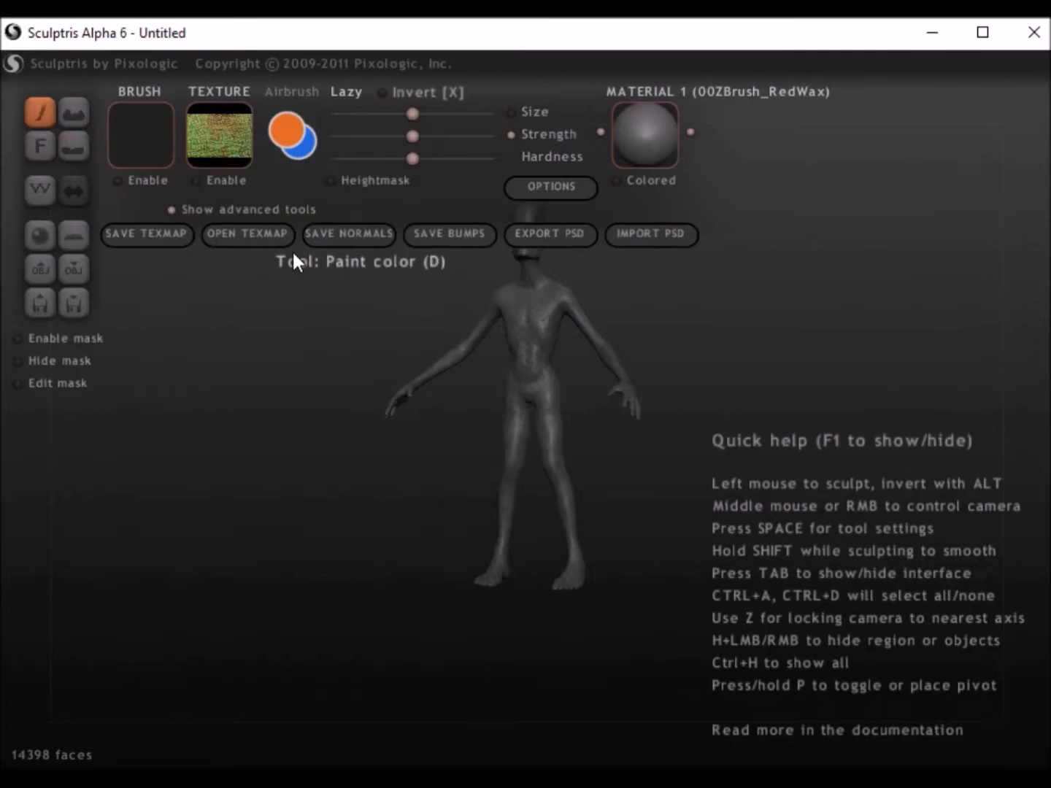
{"action": "left_click", "coordinate": [220, 155]}
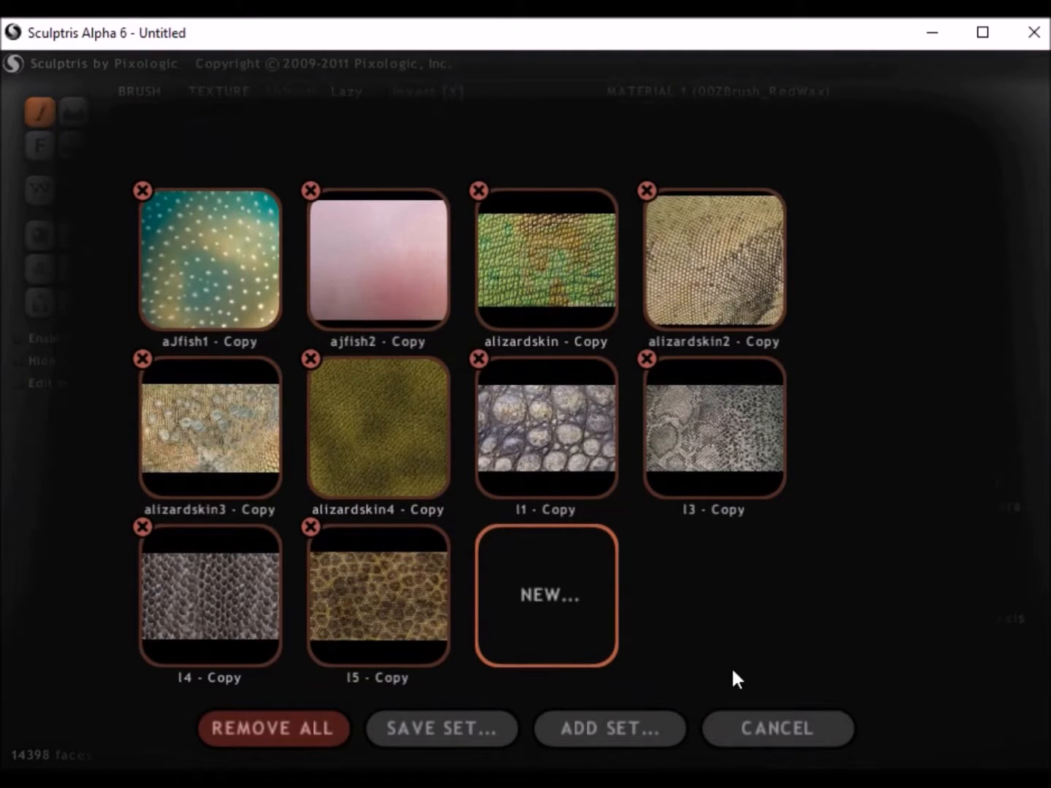
{"action": "left_click", "coordinate": [744, 737]}
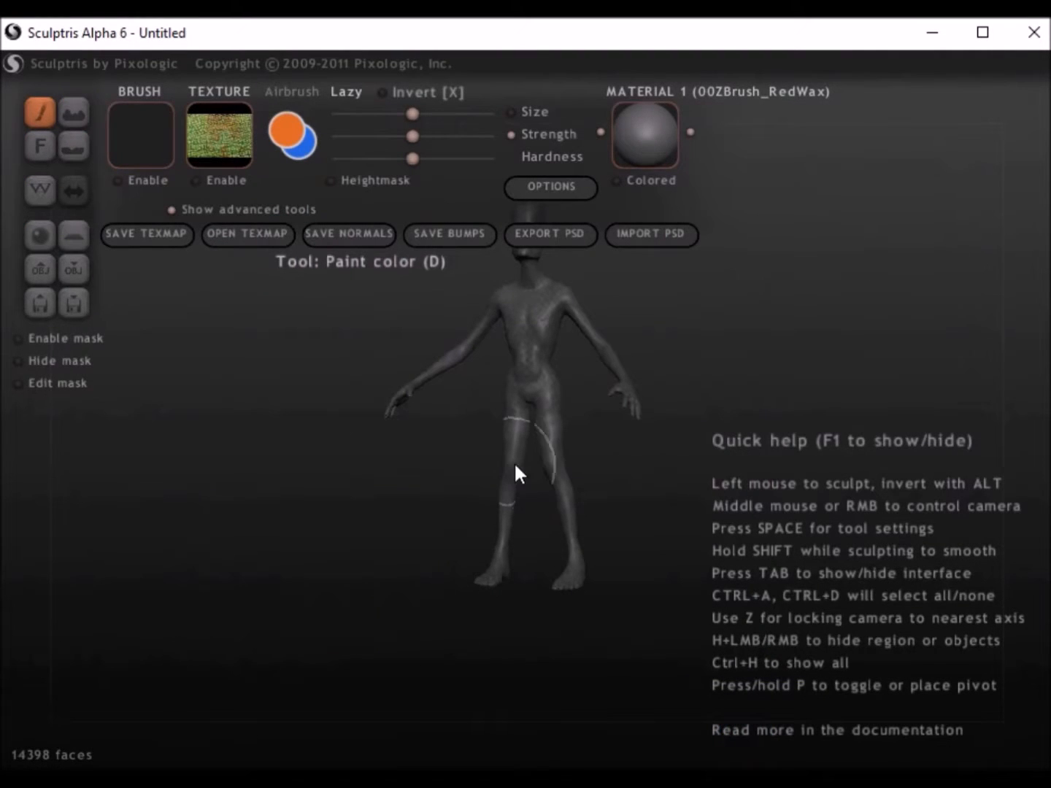
Step: Paint the figure's chest with the plain orange colour
{"action": "middle_click_drag", "start_coordinate": [530, 499], "coordinate": [462, 621]}
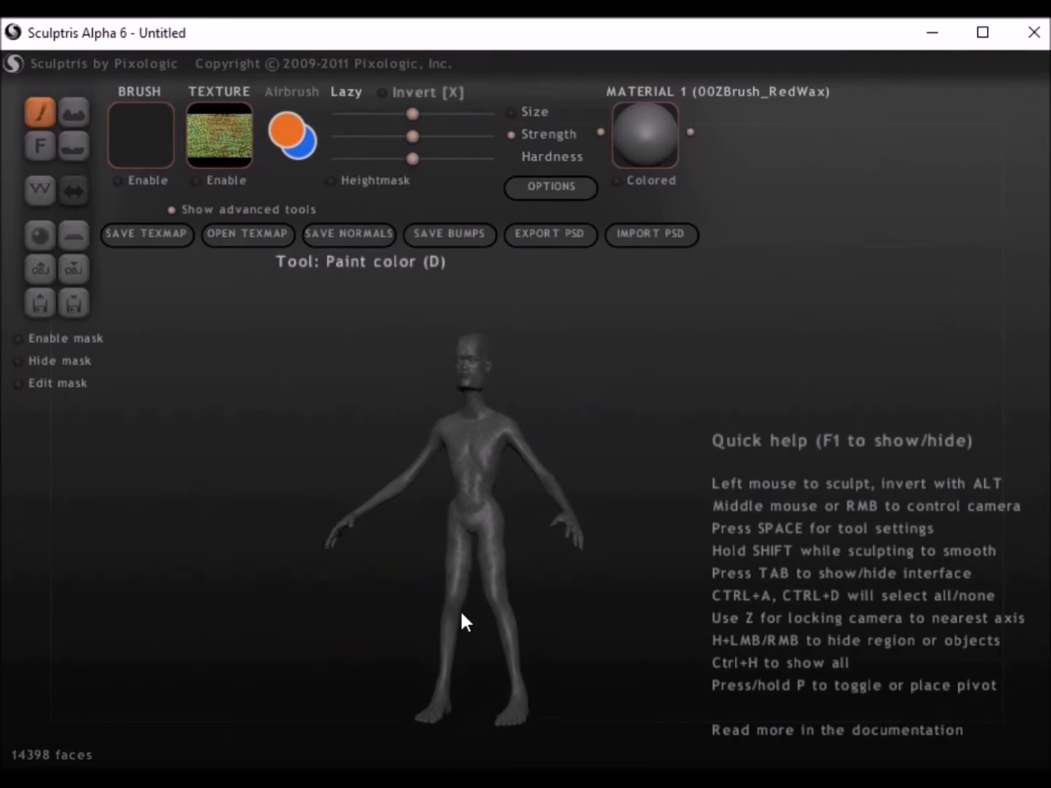
{"action": "scroll", "coordinate": [456, 595], "scroll_direction": "up", "scroll_amount": 8}
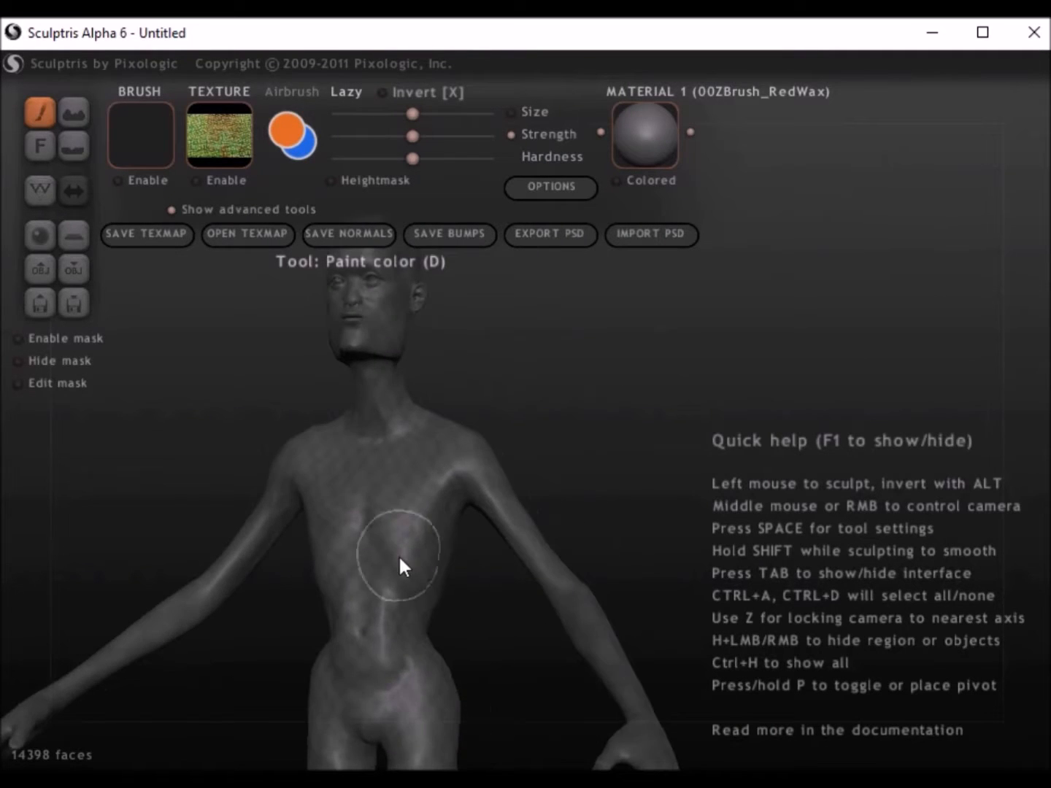
{"action": "mouse_move", "coordinate": [399, 556]}
{"action": "middle_mouse_down"}
{"action": "mouse_move", "coordinate": [526, 589]}
{"action": "mouse_move", "coordinate": [539, 580]}
{"action": "mouse_move", "coordinate": [399, 577]}
{"action": "middle_mouse_up"}
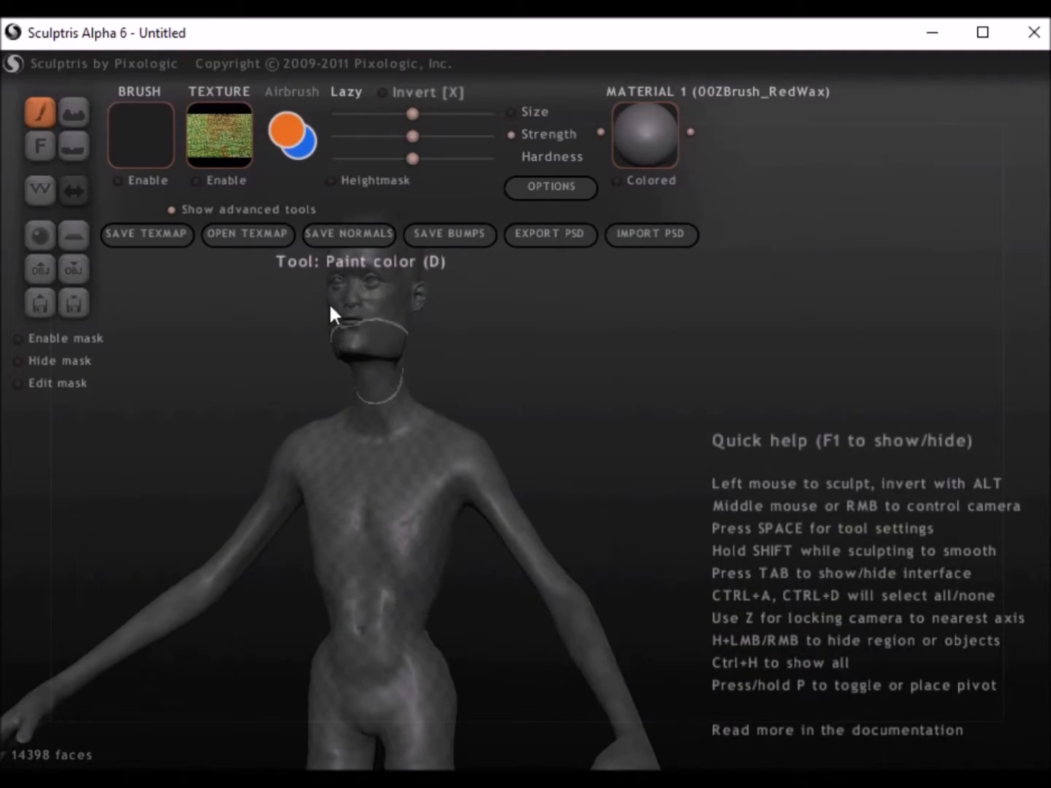
{"action": "mouse_move", "coordinate": [358, 478]}
{"action": "left_mouse_down"}
{"action": "mouse_move", "coordinate": [369, 533]}
{"action": "mouse_move", "coordinate": [403, 530]}
{"action": "mouse_move", "coordinate": [422, 475]}
{"action": "left_mouse_up"}
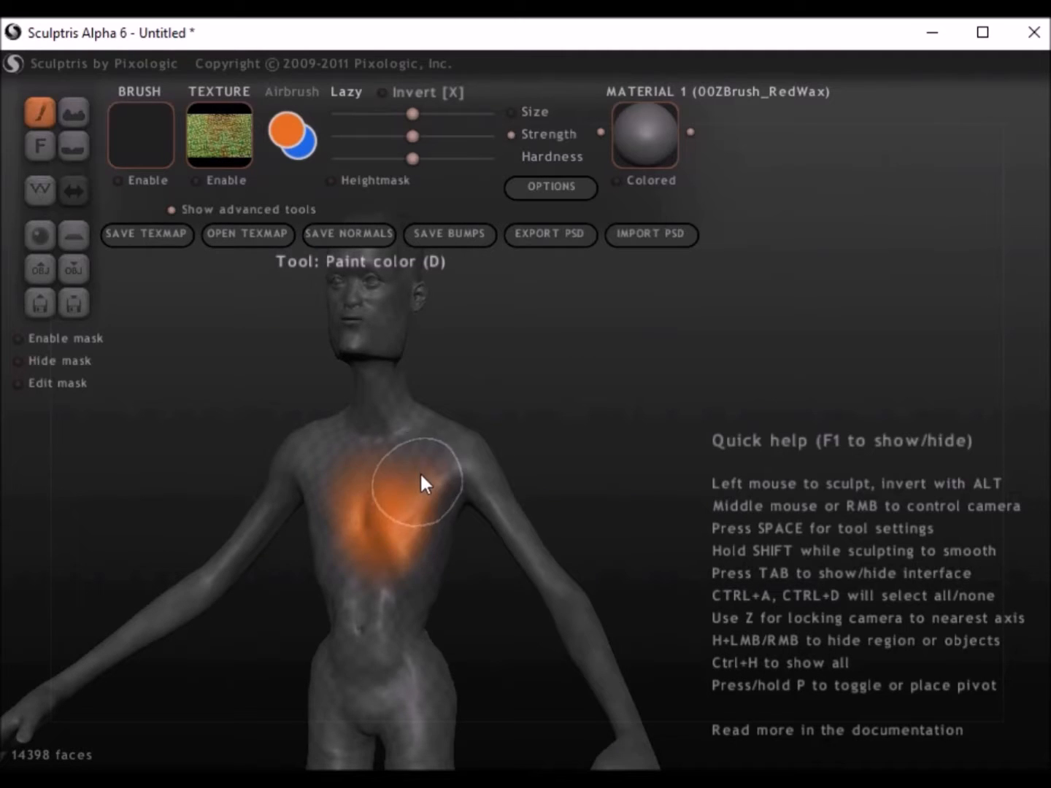
Step: Enable texture painting with the aJfish1 - Copy texture and paint it over the figure's chest
{"action": "left_click", "coordinate": [209, 134]}
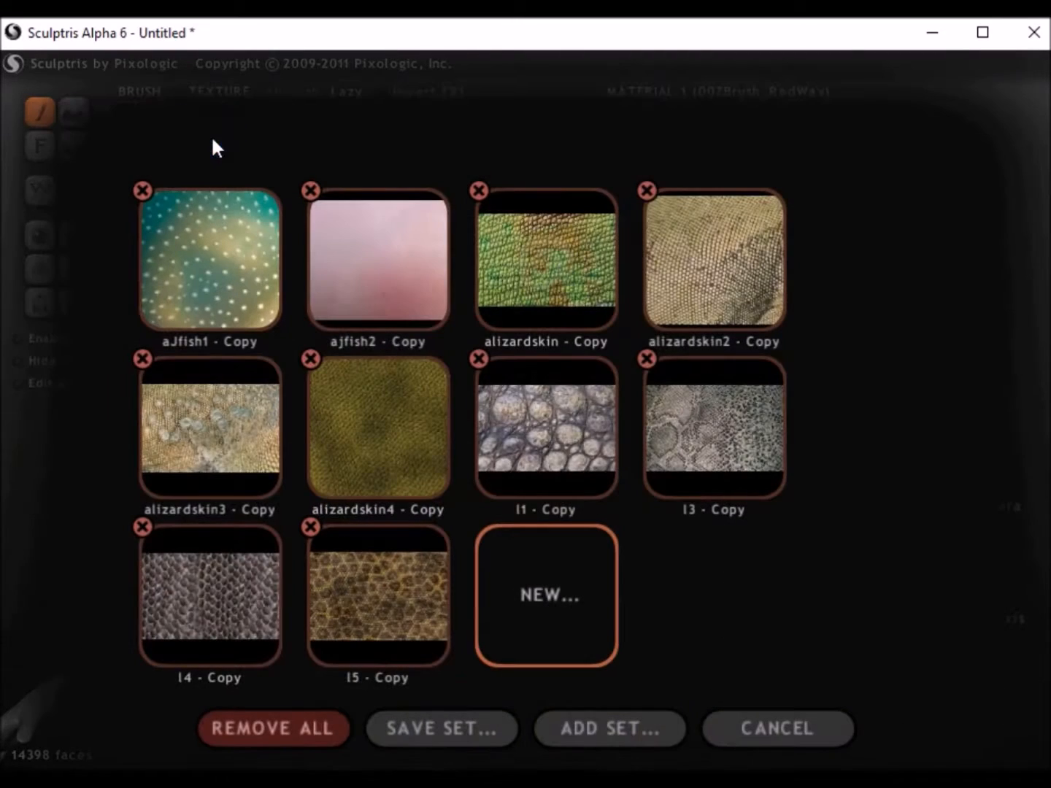
{"action": "left_click", "coordinate": [259, 257]}
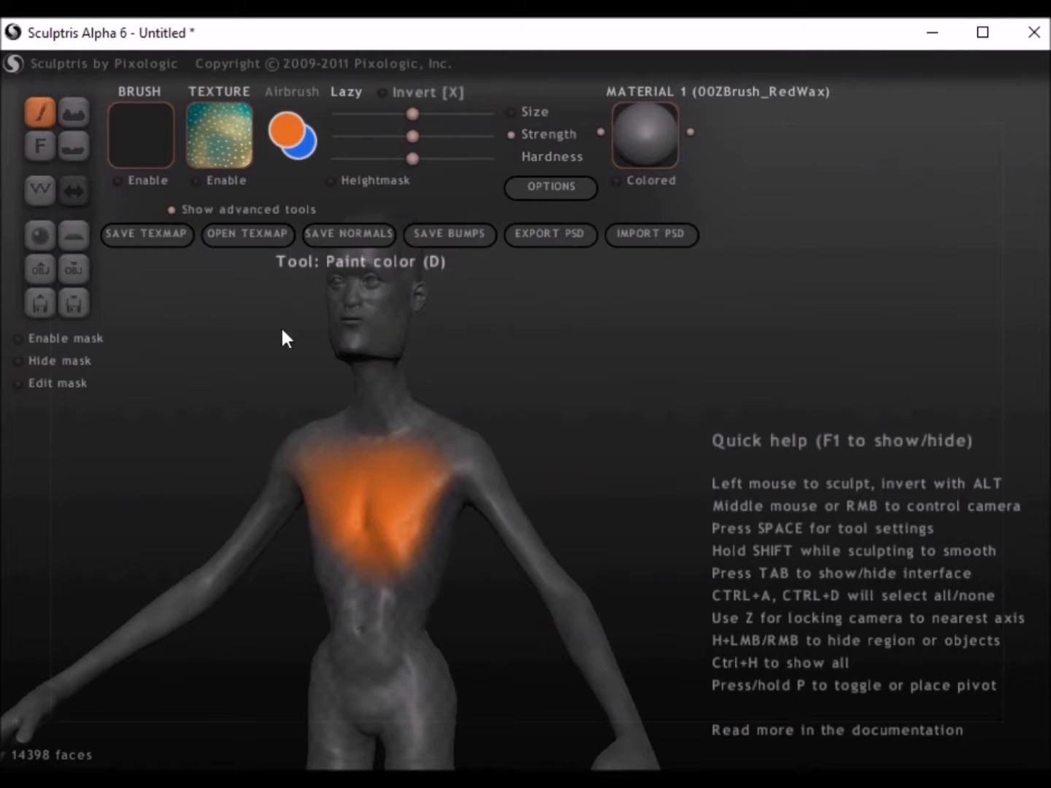
{"action": "left_click", "coordinate": [193, 178]}
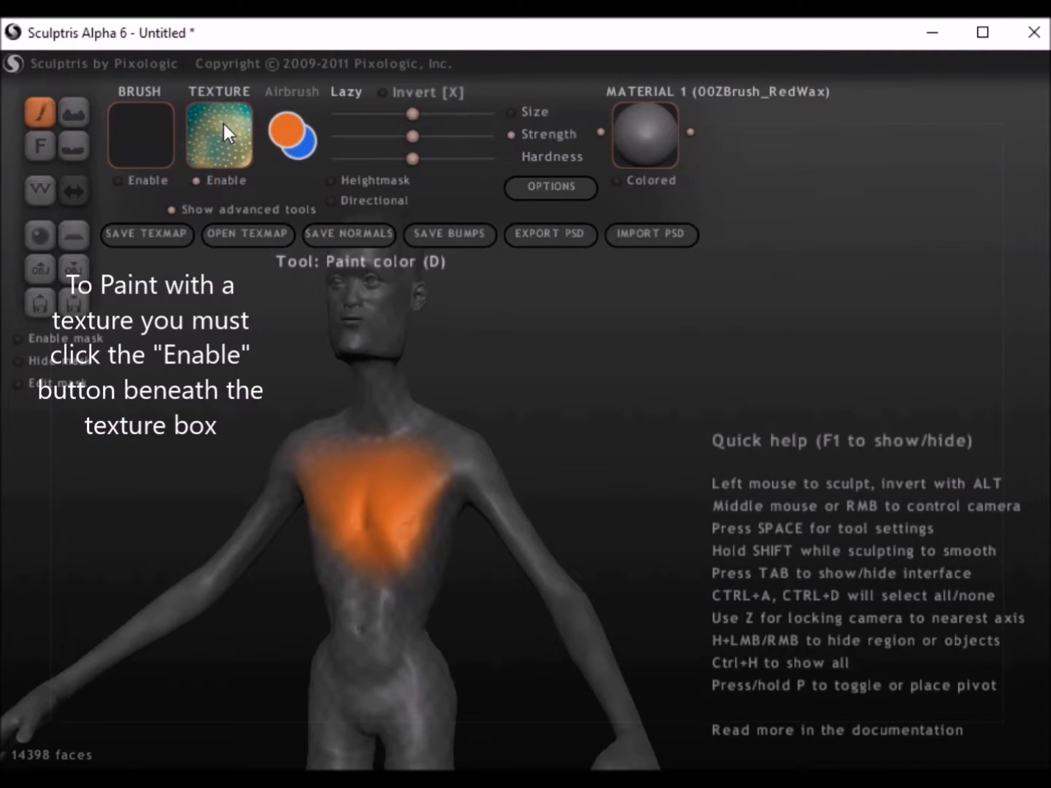
{"action": "left_click", "coordinate": [223, 122]}
{"action": "left_click", "coordinate": [264, 259]}
{"action": "mouse_move", "coordinate": [361, 470]}
{"action": "left_mouse_down"}
{"action": "mouse_move", "coordinate": [391, 544]}
{"action": "mouse_move", "coordinate": [443, 464]}
{"action": "left_mouse_up"}
Step: Disable the texture and paint the torso orange, switching the paint colour to purple for the chest and belly
{"action": "left_click", "coordinate": [195, 181]}
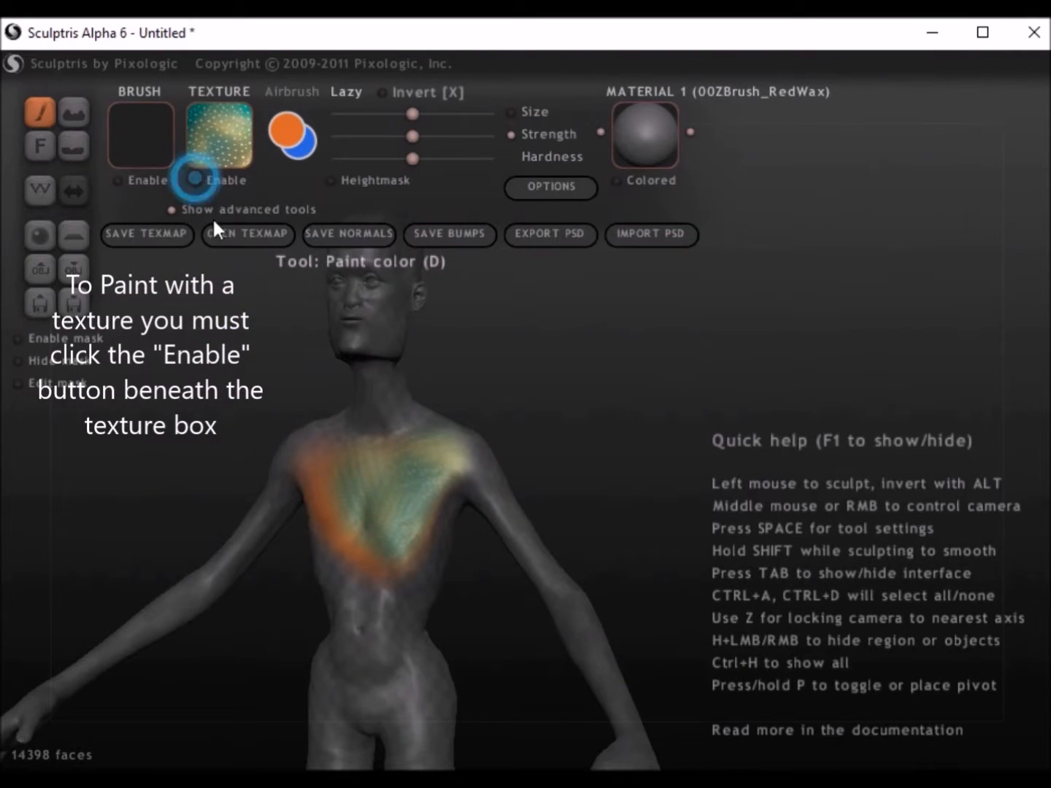
{"action": "mouse_move", "coordinate": [345, 496]}
{"action": "left_mouse_down"}
{"action": "mouse_move", "coordinate": [339, 551]}
{"action": "mouse_move", "coordinate": [377, 658]}
{"action": "mouse_move", "coordinate": [418, 522]}
{"action": "mouse_move", "coordinate": [405, 441]}
{"action": "mouse_move", "coordinate": [357, 529]}
{"action": "mouse_move", "coordinate": [367, 530]}
{"action": "left_mouse_up"}
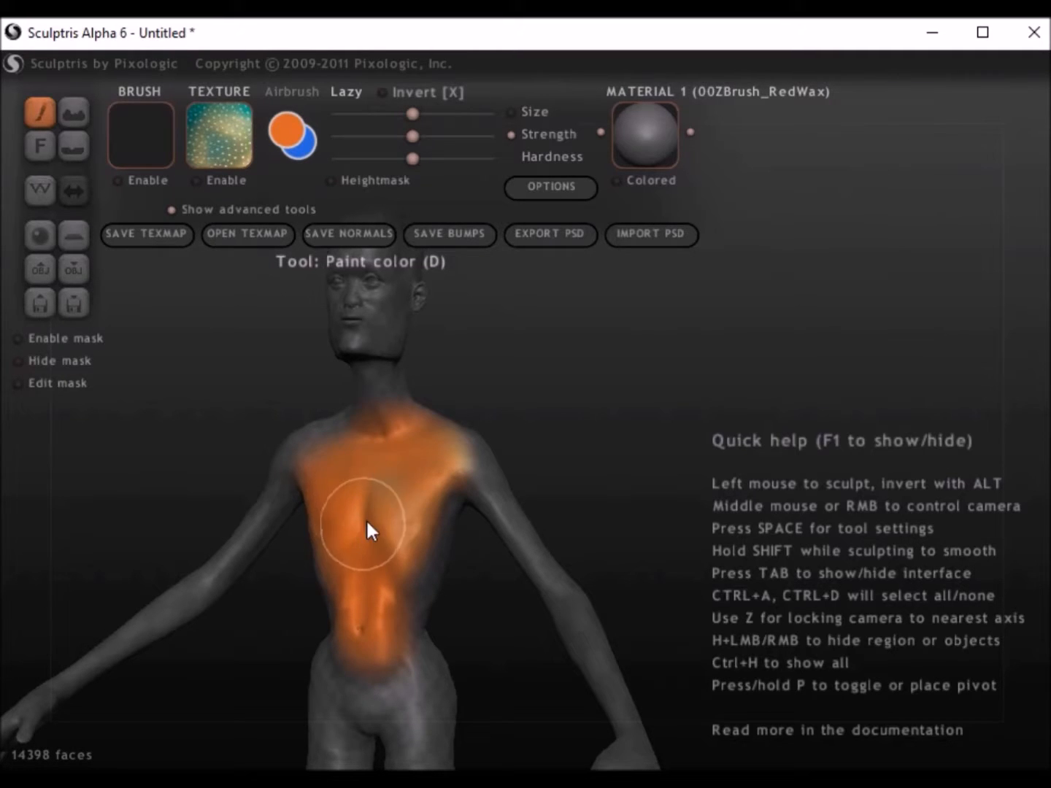
{"action": "left_click", "coordinate": [288, 128]}
{"action": "left_click_drag", "start_coordinate": [440, 255], "coordinate": [381, 321]}
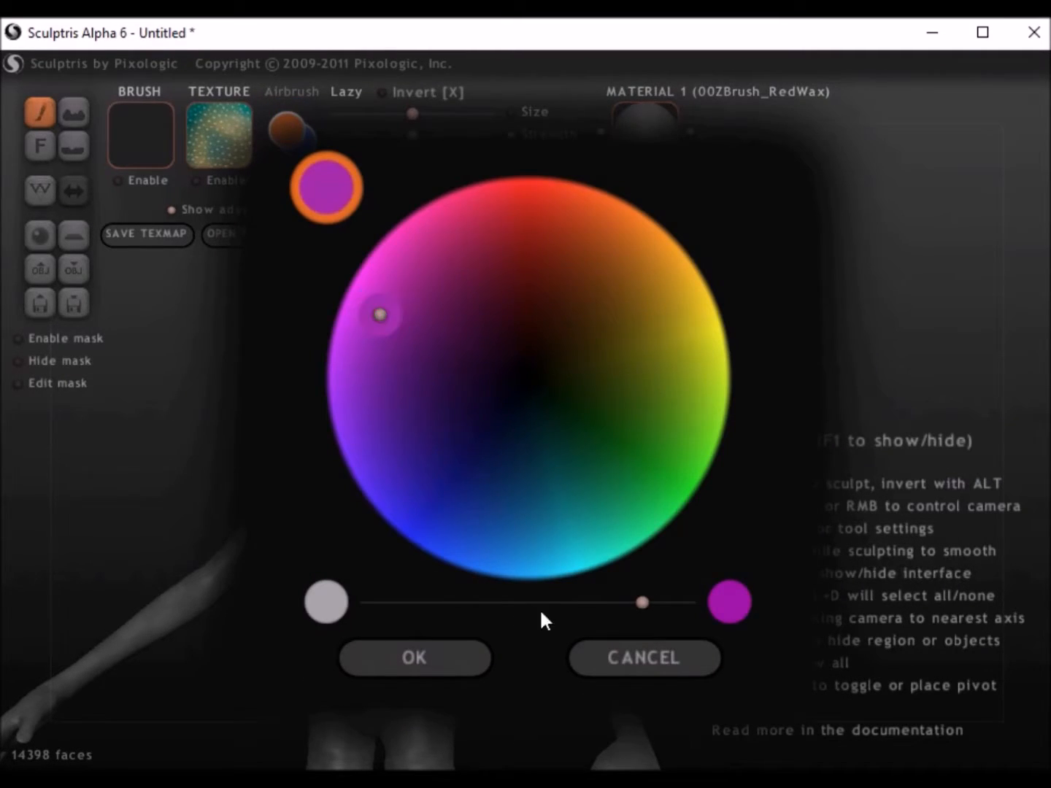
{"action": "left_click", "coordinate": [442, 662]}
{"action": "mouse_move", "coordinate": [399, 504]}
{"action": "left_mouse_down"}
{"action": "mouse_move", "coordinate": [368, 583]}
{"action": "mouse_move", "coordinate": [294, 468]}
{"action": "mouse_move", "coordinate": [369, 622]}
{"action": "left_mouse_up"}
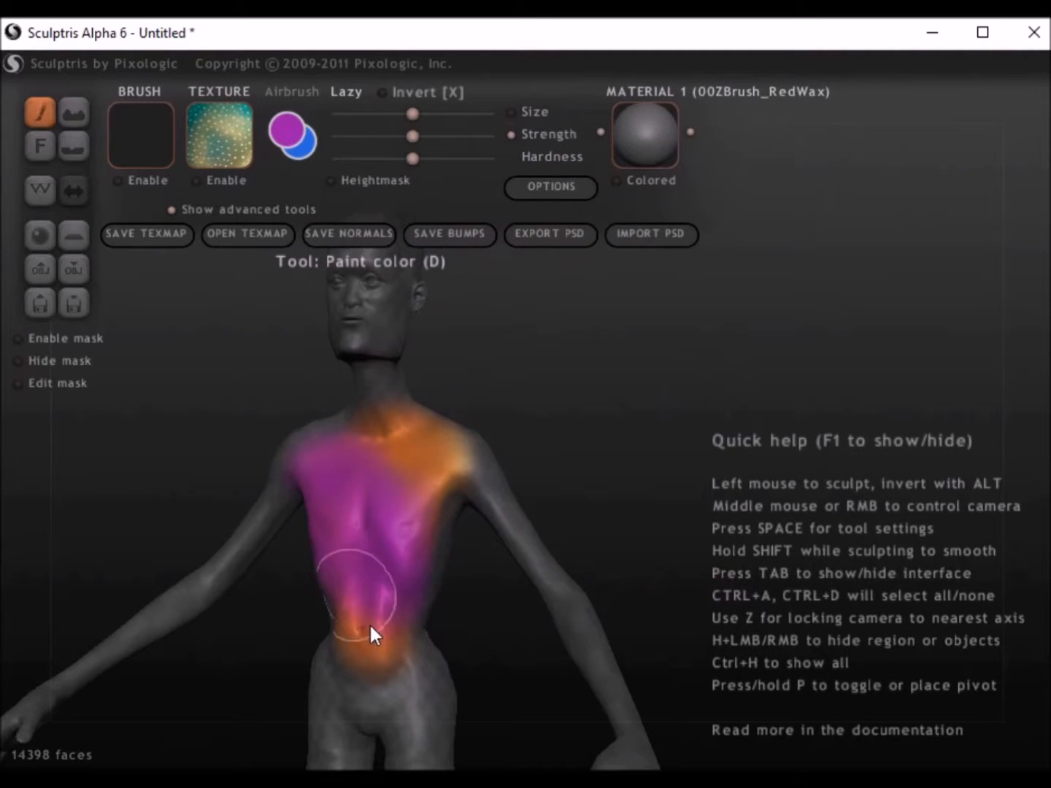
Step: Re-enable the texture and paint aJfish1 - Copy across the chest and shoulders
{"action": "left_click", "coordinate": [196, 180]}
{"action": "mouse_move", "coordinate": [440, 561]}
{"action": "left_mouse_down"}
{"action": "mouse_move", "coordinate": [363, 562]}
{"action": "mouse_move", "coordinate": [310, 462]}
{"action": "mouse_move", "coordinate": [284, 463]}
{"action": "left_mouse_up"}
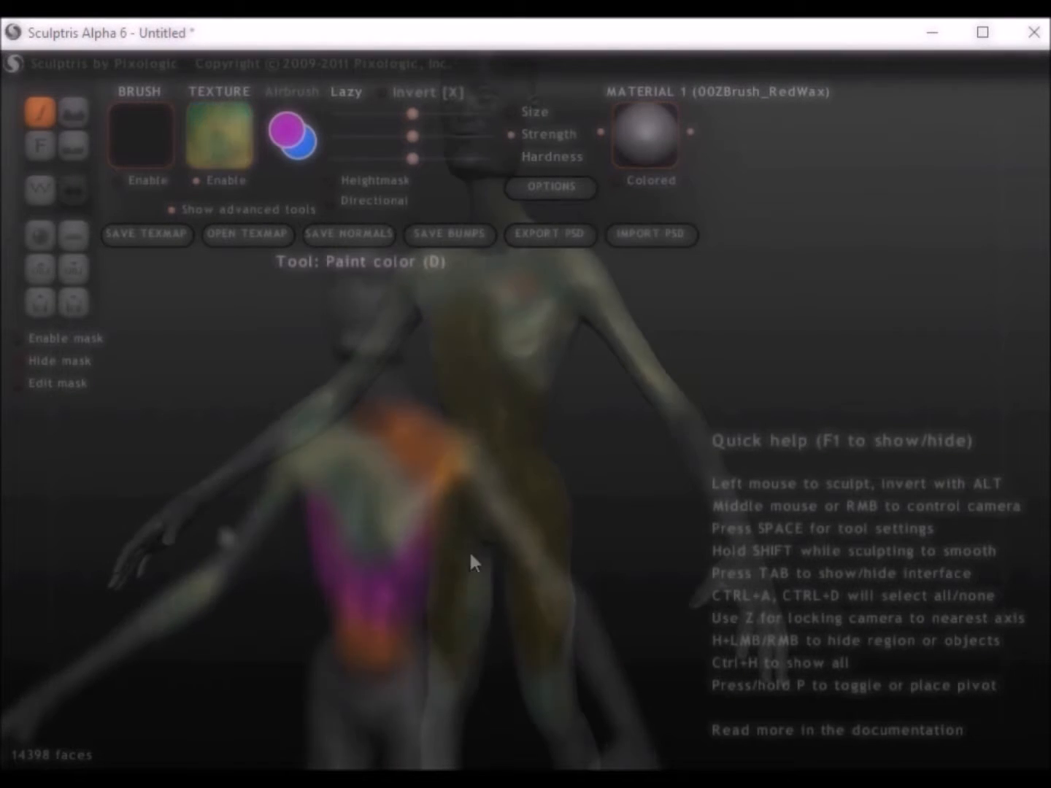
Step: Cover the whole figure, front and back, with the alizardskin4 - Copy base texture
{"action": "left_click_drag", "start_coordinate": [413, 325], "coordinate": [122, 564]}
{"action": "mouse_move", "coordinate": [593, 503]}
{"action": "middle_mouse_down"}
{"action": "mouse_move", "coordinate": [405, 502]}
{"action": "mouse_move", "coordinate": [577, 730]}
{"action": "middle_mouse_up"}
{"action": "mouse_move", "coordinate": [470, 498]}
{"action": "left_mouse_down"}
{"action": "mouse_move", "coordinate": [356, 543]}
{"action": "mouse_move", "coordinate": [312, 663]}
{"action": "left_mouse_up"}
{"action": "left_click_drag", "start_coordinate": [461, 581], "coordinate": [424, 398]}
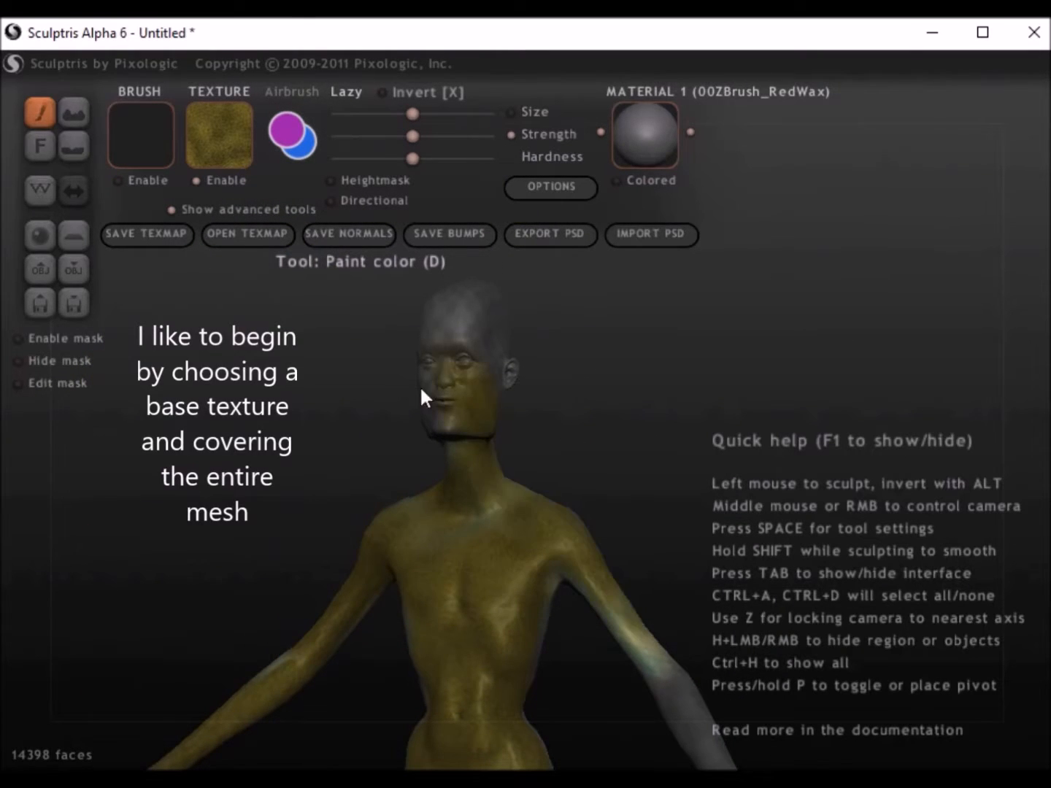
{"action": "mouse_move", "coordinate": [482, 488]}
{"action": "middle_mouse_down"}
{"action": "mouse_move", "coordinate": [441, 569]}
{"action": "mouse_move", "coordinate": [510, 317]}
{"action": "middle_mouse_up"}
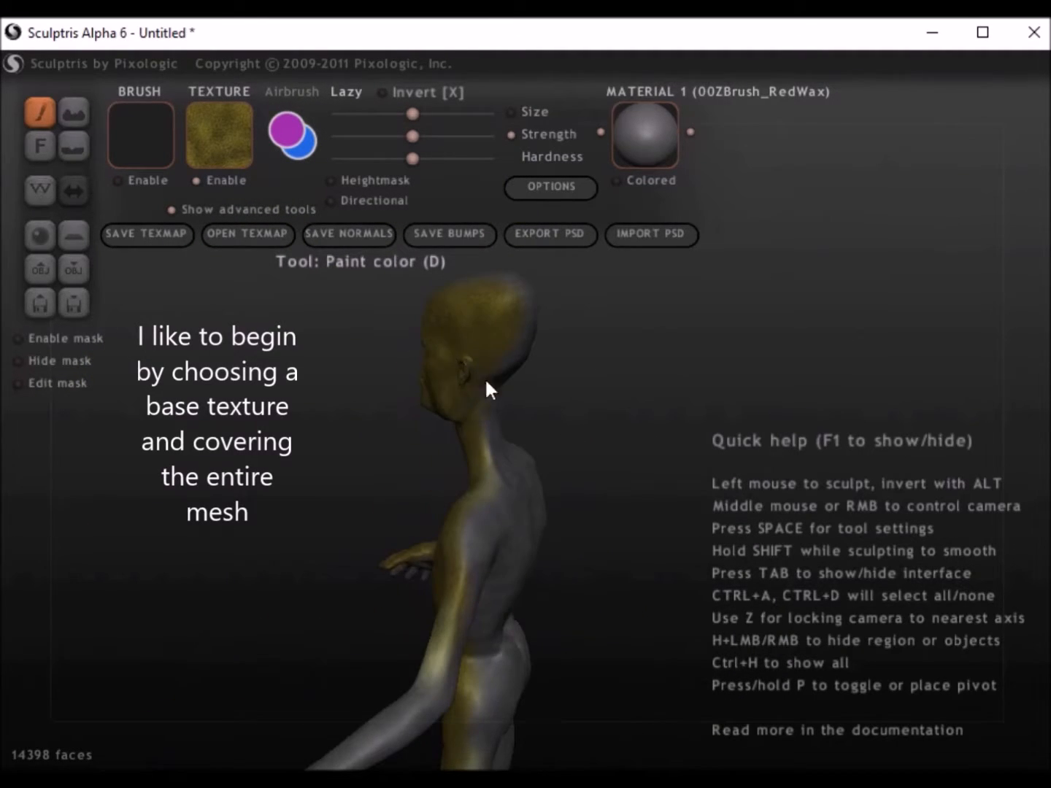
{"action": "middle_click_drag", "start_coordinate": [509, 626], "coordinate": [387, 547]}
{"action": "mouse_move", "coordinate": [391, 558]}
{"action": "left_mouse_down"}
{"action": "mouse_move", "coordinate": [565, 617]}
{"action": "mouse_move", "coordinate": [566, 415]}
{"action": "mouse_move", "coordinate": [443, 595]}
{"action": "mouse_move", "coordinate": [98, 668]}
{"action": "left_mouse_up"}
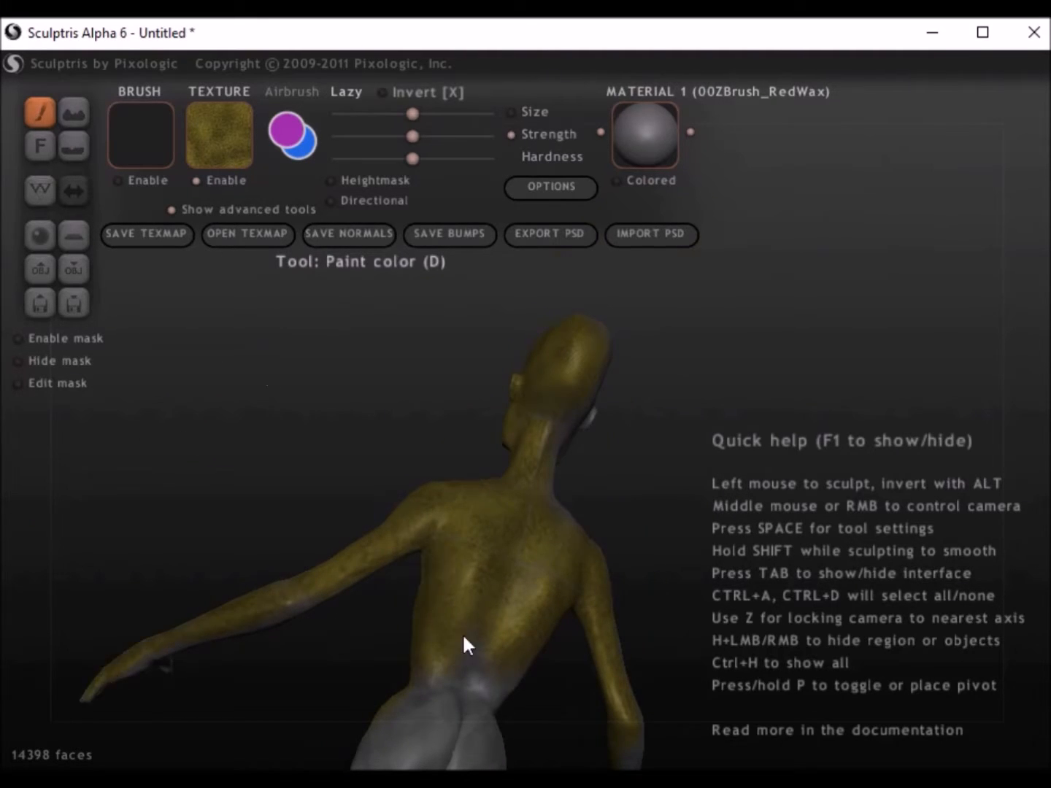
{"action": "middle_click_drag", "start_coordinate": [446, 565], "coordinate": [694, 319]}
Step: Choose the l1 - Copy texture and paint it over the chest and side of the belly
{"action": "left_click", "coordinate": [220, 134]}
{"action": "left_click", "coordinate": [543, 438]}
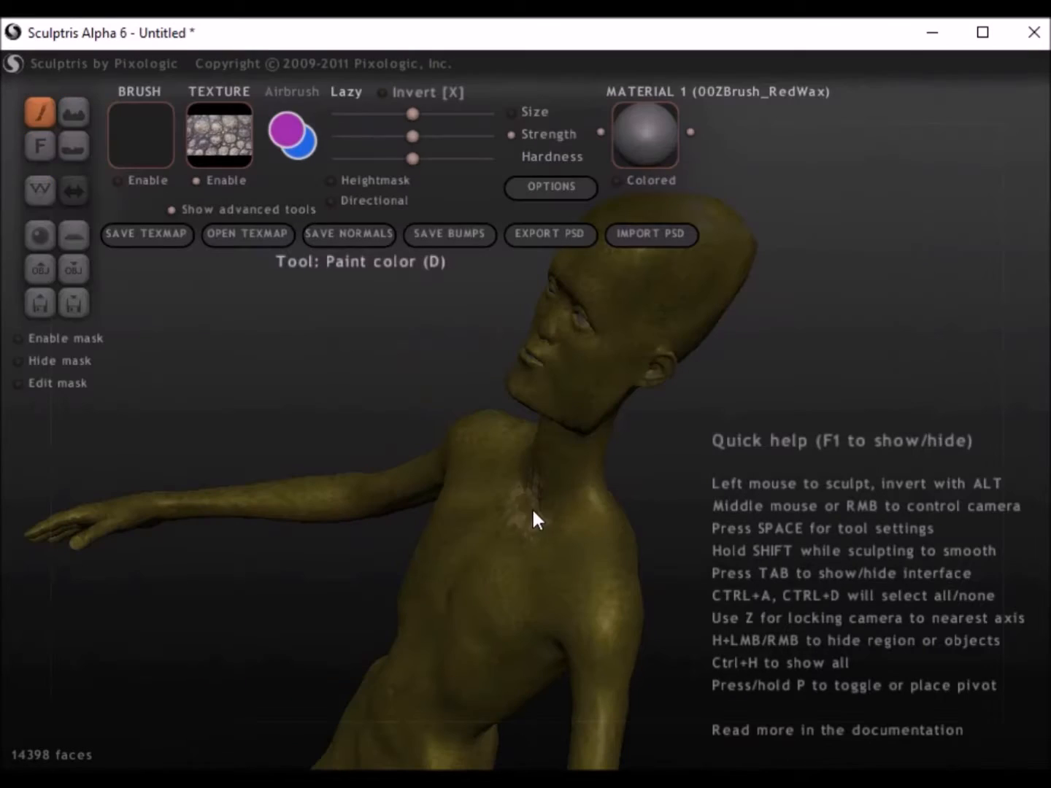
{"action": "mouse_move", "coordinate": [525, 544]}
{"action": "left_mouse_down"}
{"action": "mouse_move", "coordinate": [493, 504]}
{"action": "mouse_move", "coordinate": [421, 632]}
{"action": "mouse_move", "coordinate": [439, 587]}
{"action": "left_mouse_up"}
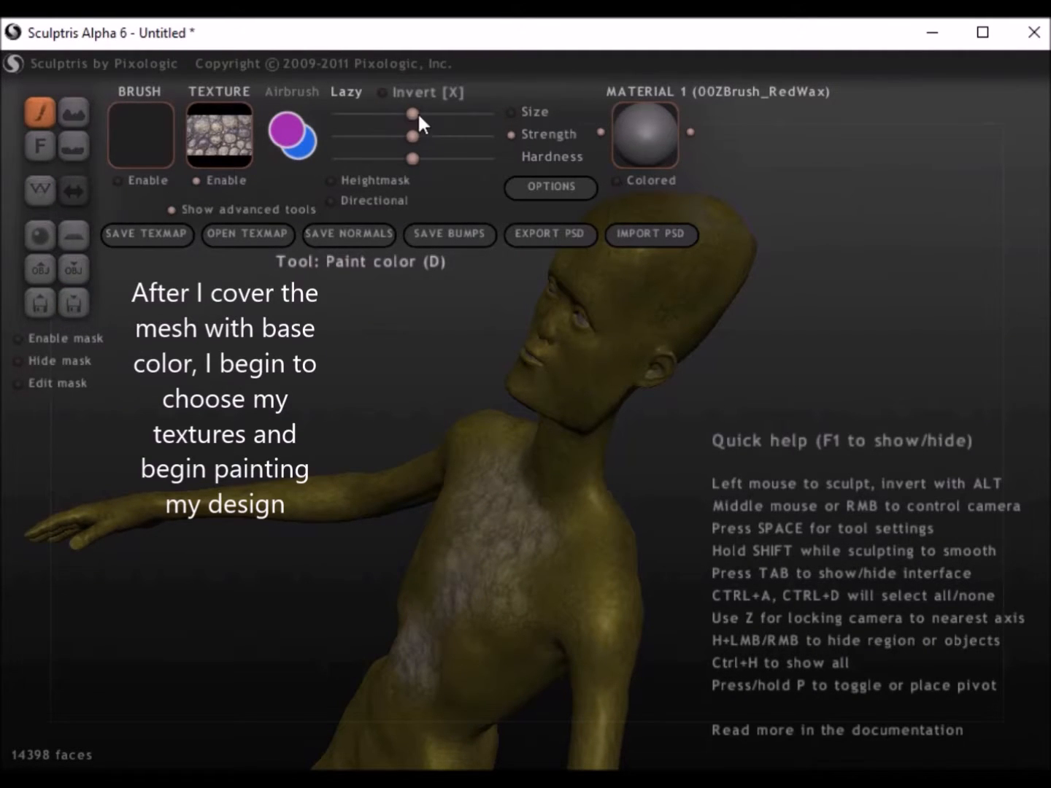
Step: Test different brush strengths on the chest and leave the strength slightly below the middle
{"action": "left_click_drag", "start_coordinate": [414, 134], "coordinate": [371, 135]}
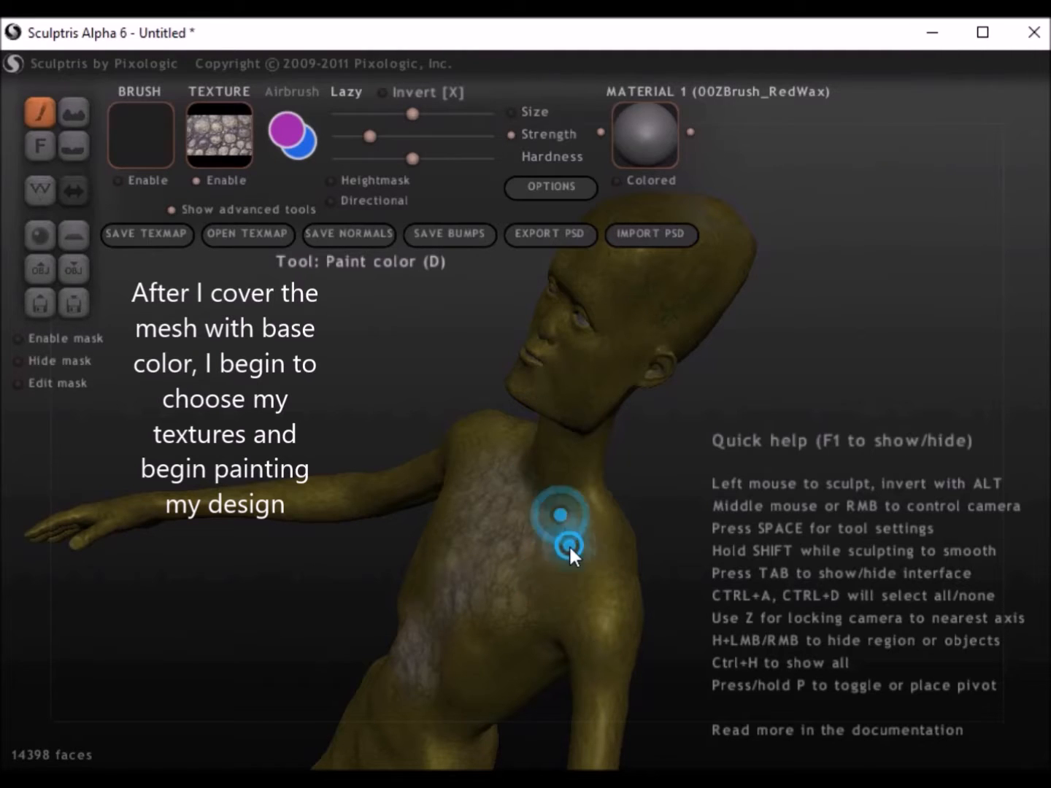
{"action": "left_click", "coordinate": [414, 136]}
{"action": "left_click_drag", "start_coordinate": [568, 528], "coordinate": [540, 595]}
{"action": "left_click", "coordinate": [398, 135]}
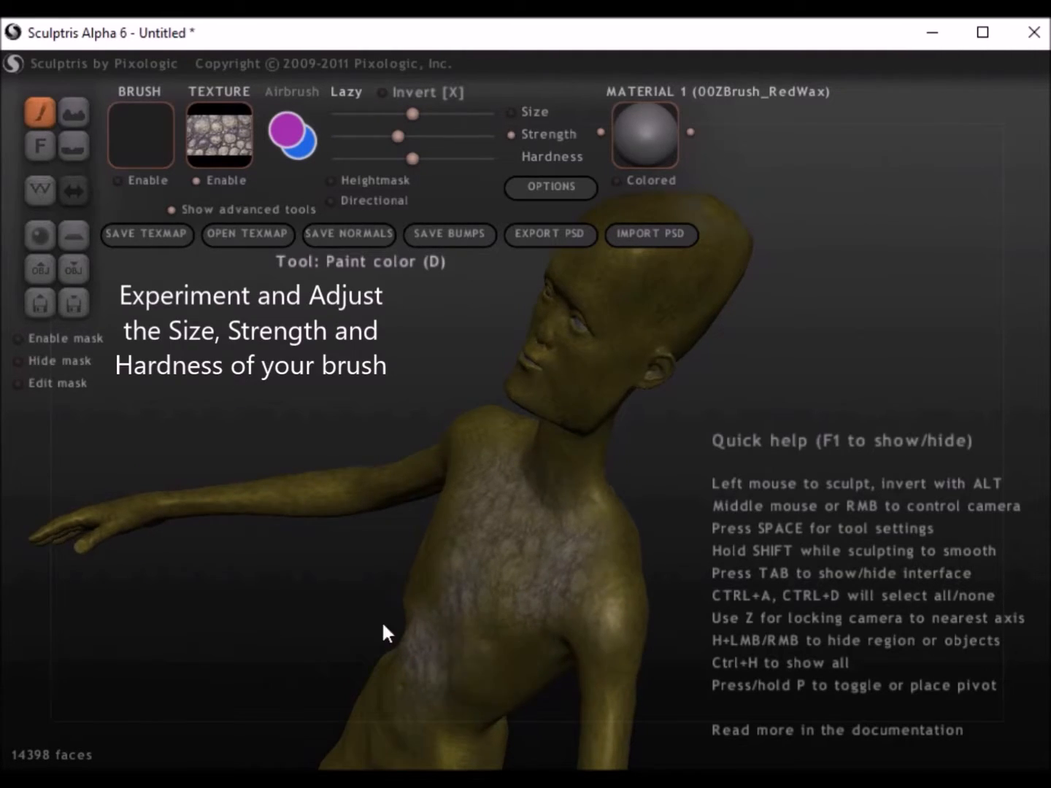
Step: Continue painting the l1 - Copy texture over the torso, back of the neck and spine
{"action": "middle_click_drag", "start_coordinate": [382, 621], "coordinate": [452, 619]}
{"action": "middle_click_drag", "start_coordinate": [527, 460], "coordinate": [229, 460]}
{"action": "middle_click_drag", "start_coordinate": [556, 533], "coordinate": [467, 548]}
{"action": "mouse_move", "coordinate": [468, 547]}
{"action": "left_mouse_down"}
{"action": "mouse_move", "coordinate": [435, 509]}
{"action": "mouse_move", "coordinate": [523, 567]}
{"action": "mouse_move", "coordinate": [500, 595]}
{"action": "left_mouse_up"}
{"action": "mouse_move", "coordinate": [386, 664]}
{"action": "left_mouse_down"}
{"action": "mouse_move", "coordinate": [445, 616]}
{"action": "mouse_move", "coordinate": [426, 600]}
{"action": "left_mouse_up"}
{"action": "scroll", "coordinate": [411, 600], "scroll_direction": "down", "scroll_amount": 2}
{"action": "middle_click_drag", "start_coordinate": [426, 601], "coordinate": [440, 558]}
{"action": "mouse_move", "coordinate": [442, 558]}
{"action": "left_mouse_down"}
{"action": "mouse_move", "coordinate": [466, 382]}
{"action": "mouse_move", "coordinate": [535, 339]}
{"action": "mouse_move", "coordinate": [448, 411]}
{"action": "mouse_move", "coordinate": [571, 448]}
{"action": "mouse_move", "coordinate": [387, 668]}
{"action": "mouse_move", "coordinate": [438, 650]}
{"action": "left_mouse_up"}
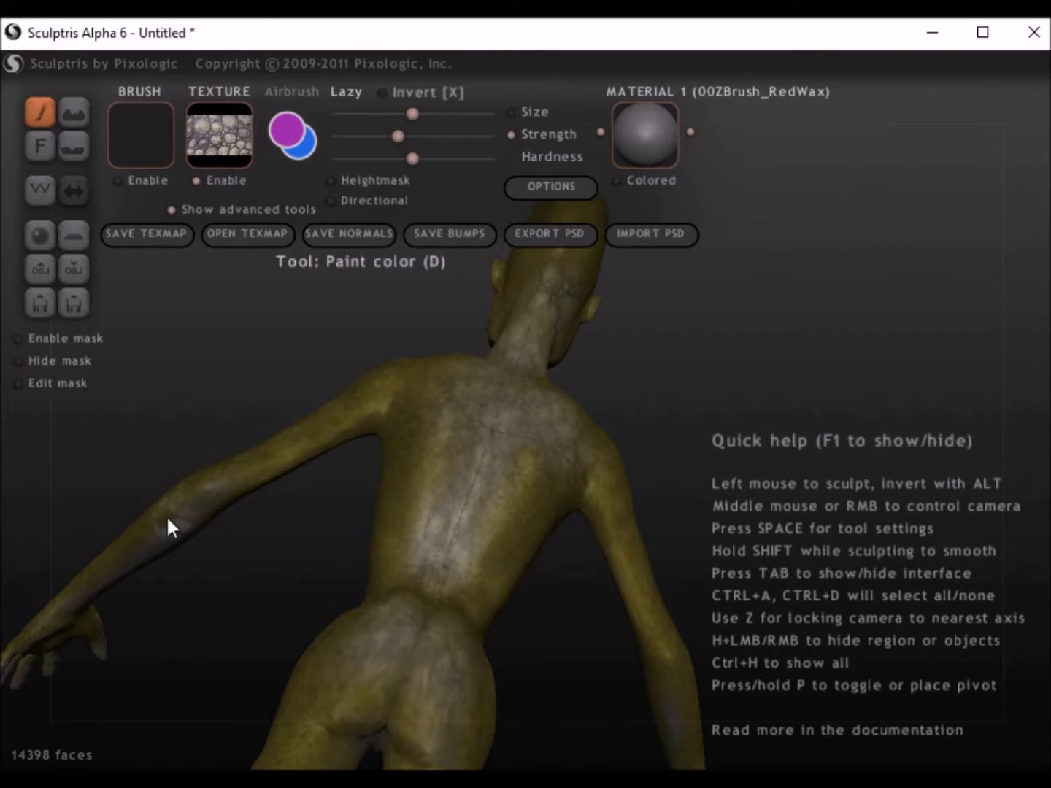
Step: Paint the l1 - Copy texture along the forearms and onto the front of the body
{"action": "left_click_drag", "start_coordinate": [193, 521], "coordinate": [113, 575]}
{"action": "left_click_drag", "start_coordinate": [586, 474], "coordinate": [680, 746]}
{"action": "mouse_move", "coordinate": [409, 632]}
{"action": "middle_mouse_down"}
{"action": "mouse_move", "coordinate": [554, 580]}
{"action": "mouse_move", "coordinate": [717, 494]}
{"action": "middle_mouse_up"}
{"action": "middle_click_drag", "start_coordinate": [547, 336], "coordinate": [328, 542], "text": "alt"}
{"action": "left_click_drag", "start_coordinate": [233, 492], "coordinate": [236, 508]}
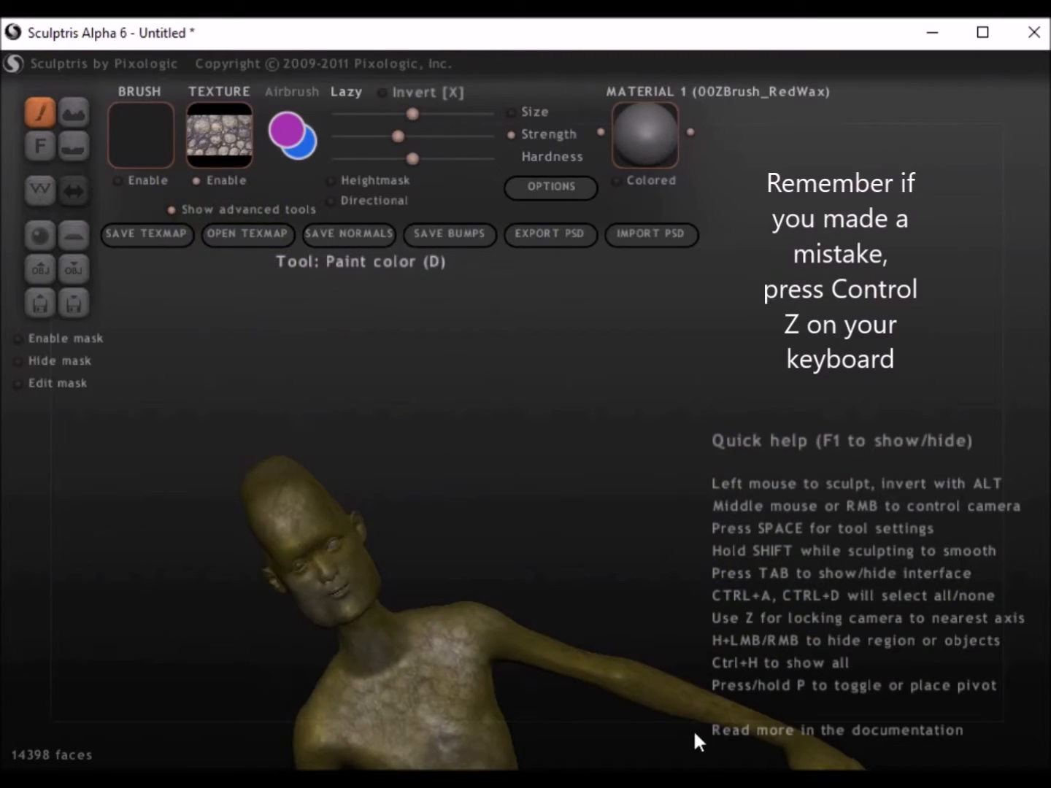
Step: Switch back to alizardskin4 - Copy, raise the strength slightly and paint over the grey patches on the arm
{"action": "left_click", "coordinate": [219, 137]}
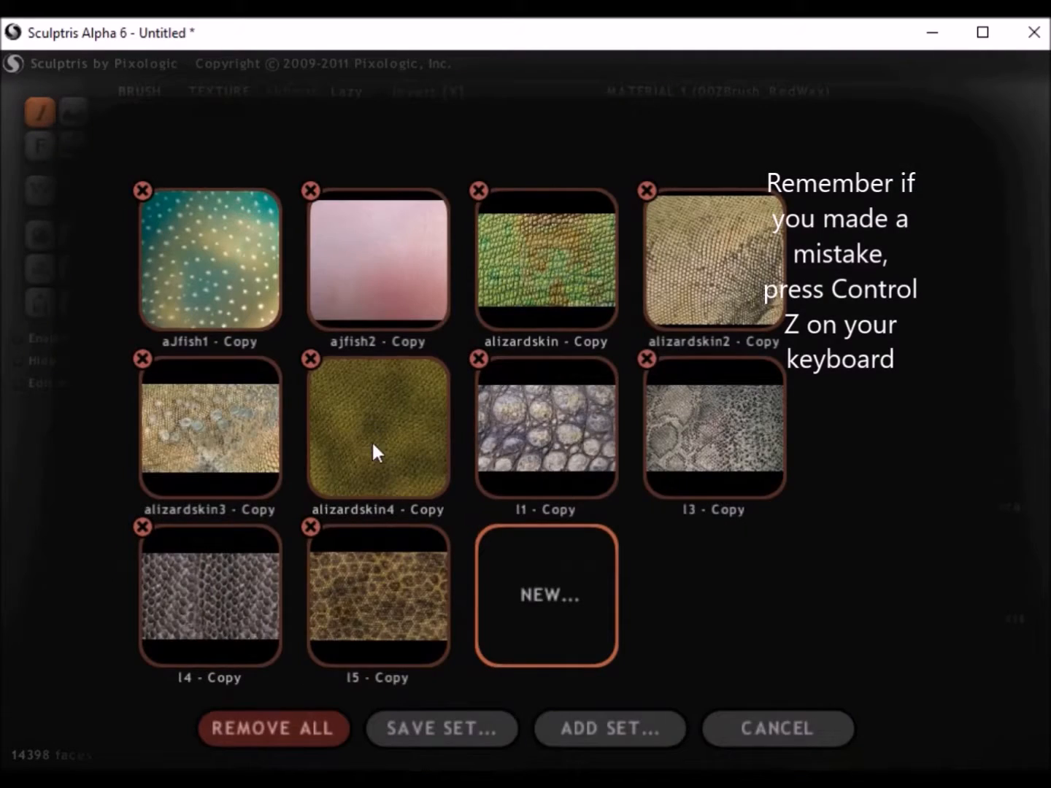
{"action": "left_click", "coordinate": [372, 454]}
{"action": "middle_click_drag", "start_coordinate": [470, 598], "coordinate": [427, 164]}
{"action": "left_click_drag", "start_coordinate": [426, 149], "coordinate": [430, 146]}
{"action": "mouse_move", "coordinate": [159, 617]}
{"action": "left_mouse_down"}
{"action": "mouse_move", "coordinate": [163, 705]}
{"action": "mouse_move", "coordinate": [412, 696]}
{"action": "left_mouse_up"}
{"action": "middle_click_drag", "start_coordinate": [376, 645], "coordinate": [438, 528]}
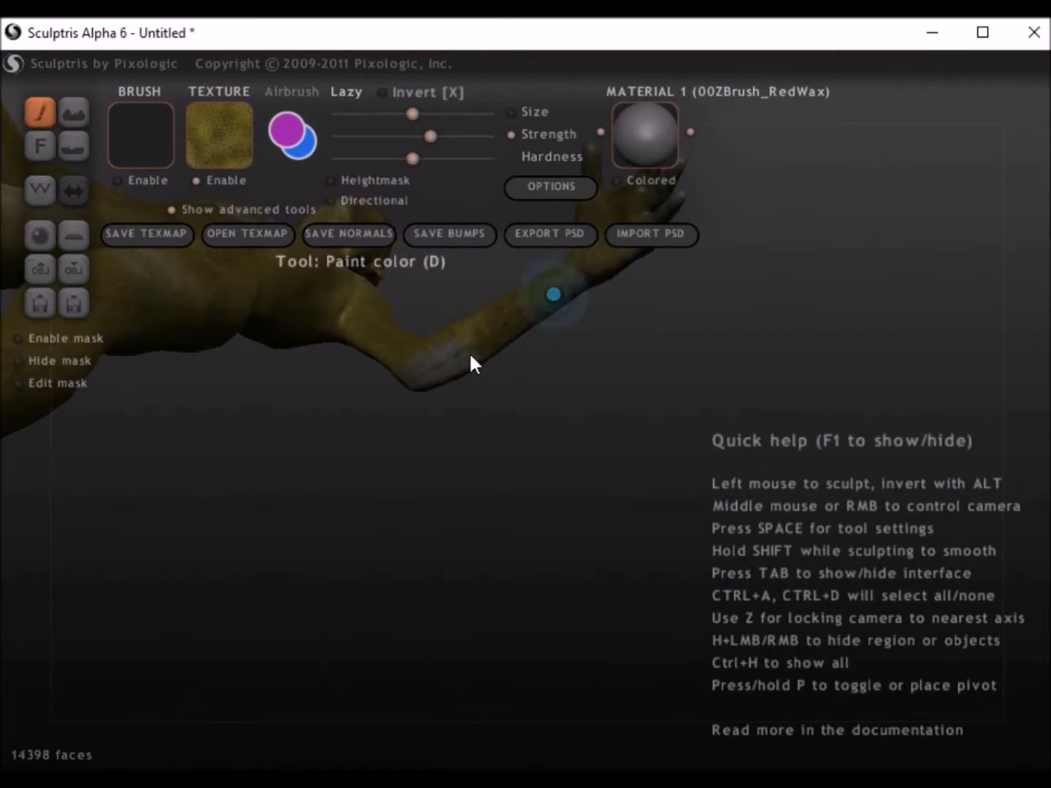
{"action": "mouse_move", "coordinate": [497, 392]}
{"action": "middle_mouse_down"}
{"action": "mouse_move", "coordinate": [601, 417]}
{"action": "mouse_move", "coordinate": [607, 429]}
{"action": "middle_mouse_up"}
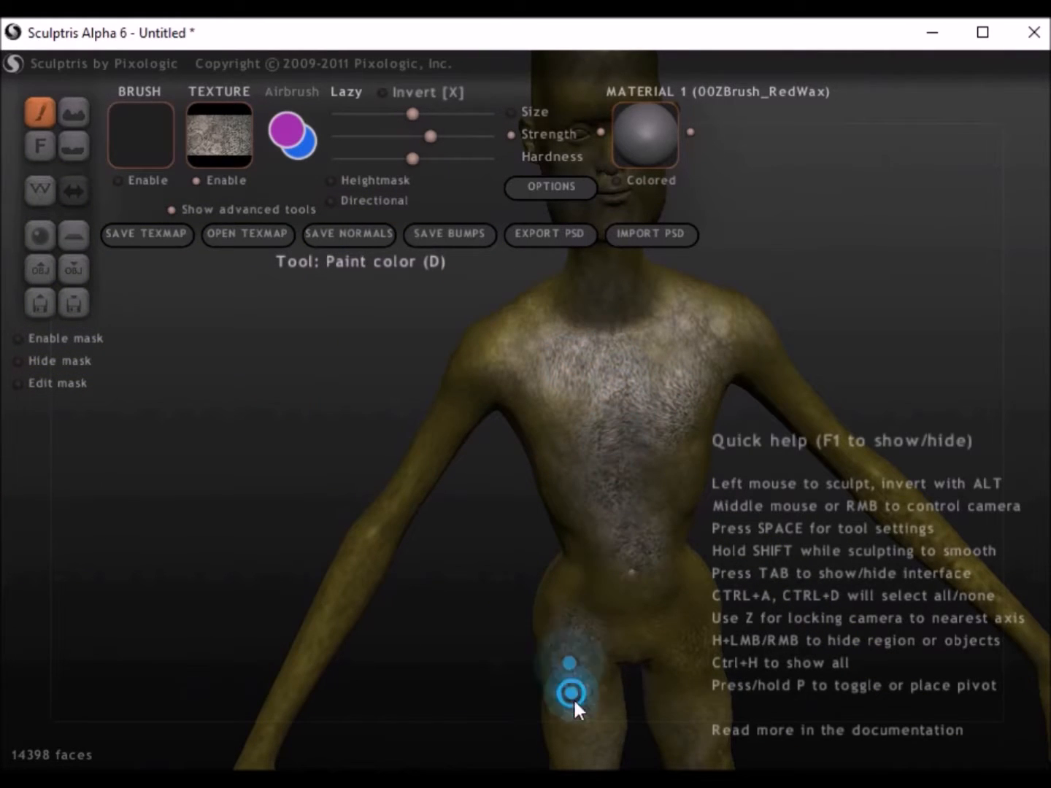
Step: Paint the l3 - Copy texture over the chest, belly, thighs and upper arms
{"action": "left_click_drag", "start_coordinate": [573, 697], "coordinate": [575, 752]}
{"action": "left_click_drag", "start_coordinate": [689, 653], "coordinate": [697, 748]}
{"action": "left_click_drag", "start_coordinate": [456, 371], "coordinate": [397, 504]}
{"action": "middle_click_drag", "start_coordinate": [652, 523], "coordinate": [456, 565], "text": "alt"}
{"action": "left_click_drag", "start_coordinate": [566, 384], "coordinate": [599, 451]}
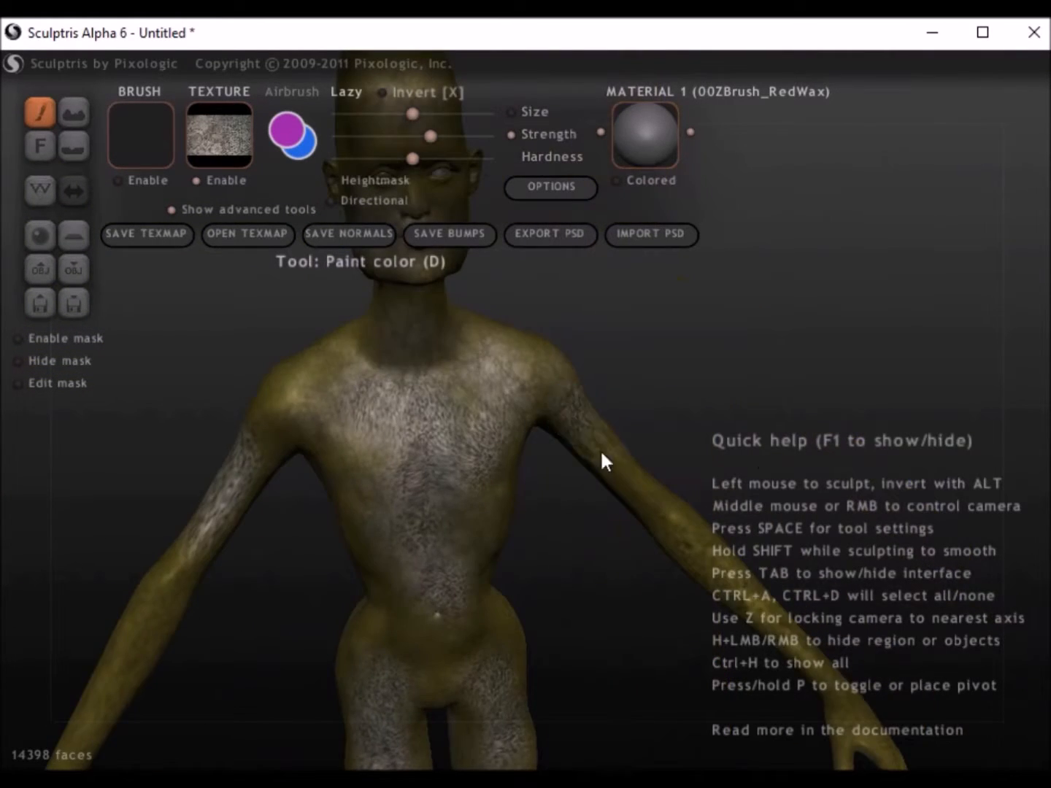
Step: Choose the l1 - Copy texture, raise the brush strength close to maximum and paint scales on the upper chest
{"action": "left_click", "coordinate": [219, 135]}
{"action": "left_click", "coordinate": [586, 411]}
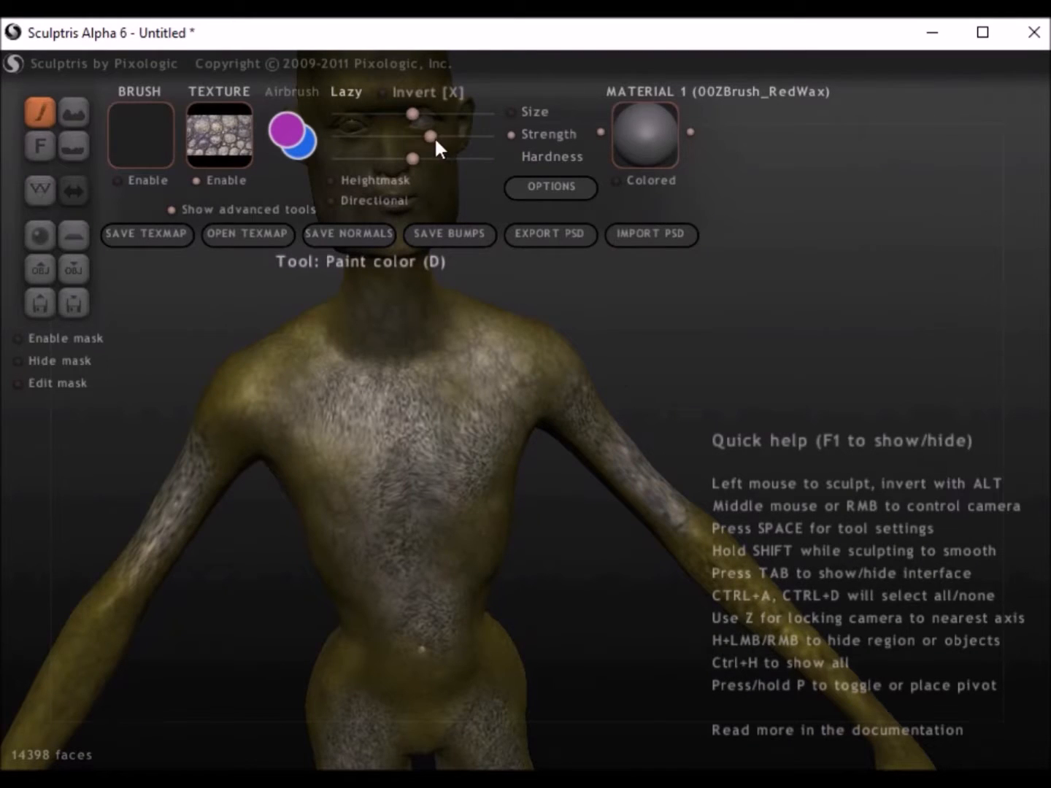
{"action": "left_click_drag", "start_coordinate": [435, 136], "coordinate": [474, 136]}
{"action": "mouse_move", "coordinate": [345, 429]}
{"action": "left_mouse_down"}
{"action": "mouse_move", "coordinate": [400, 417]}
{"action": "mouse_move", "coordinate": [414, 447]}
{"action": "left_mouse_up"}
Step: Try a harder brush and a slightly softer one while painting l1 - Copy scales across the chest
{"action": "left_click", "coordinate": [450, 159]}
{"action": "mouse_move", "coordinate": [389, 531]}
{"action": "left_mouse_down"}
{"action": "mouse_move", "coordinate": [447, 443]}
{"action": "mouse_move", "coordinate": [476, 431]}
{"action": "left_mouse_up"}
{"action": "left_click", "coordinate": [398, 159]}
{"action": "mouse_move", "coordinate": [365, 493]}
{"action": "left_mouse_down"}
{"action": "mouse_move", "coordinate": [488, 366]}
{"action": "mouse_move", "coordinate": [352, 423]}
{"action": "mouse_move", "coordinate": [332, 400]}
{"action": "mouse_move", "coordinate": [354, 344]}
{"action": "mouse_move", "coordinate": [413, 349]}
{"action": "left_mouse_up"}
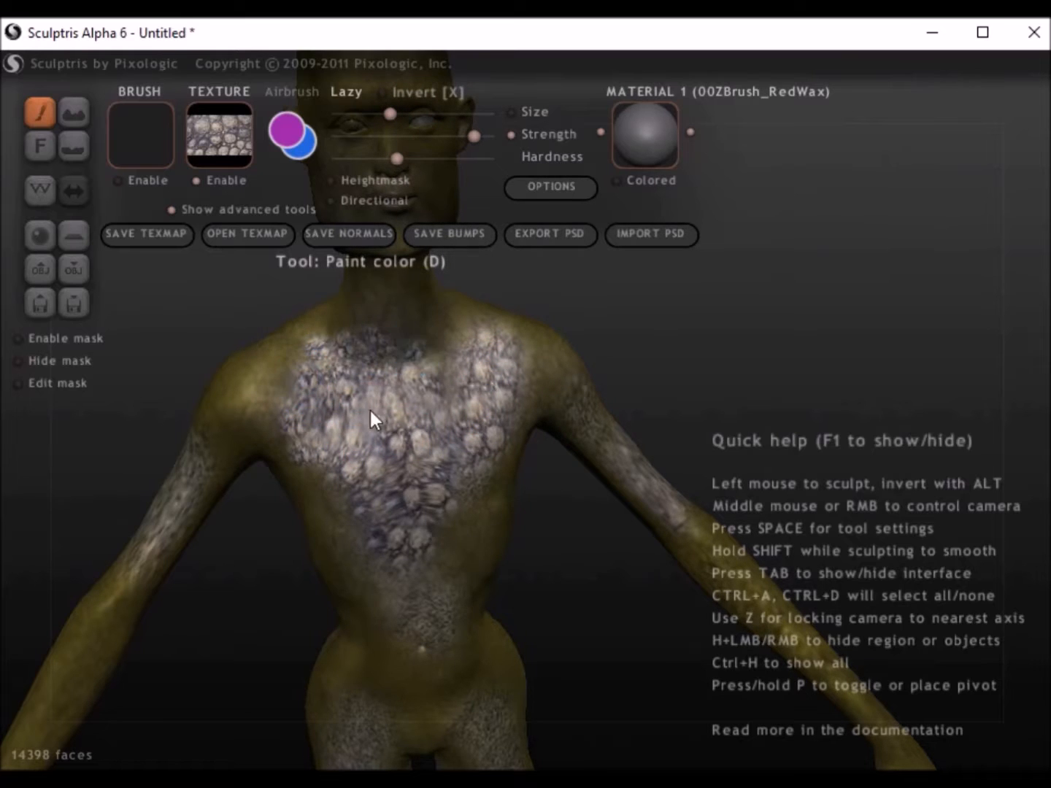
Step: Adjust the brush size and extend the l1 - Copy scales over the belly, hips and upper thighs
{"action": "middle_click_drag", "start_coordinate": [430, 639], "coordinate": [435, 456], "text": "alt"}
{"action": "mouse_move", "coordinate": [470, 526]}
{"action": "middle_mouse_down"}
{"action": "mouse_move", "coordinate": [292, 591]}
{"action": "mouse_move", "coordinate": [285, 548]}
{"action": "middle_mouse_up"}
{"action": "left_click_drag", "start_coordinate": [412, 113], "coordinate": [458, 113]}
{"action": "mouse_move", "coordinate": [401, 328]}
{"action": "left_mouse_down"}
{"action": "mouse_move", "coordinate": [371, 318]}
{"action": "mouse_move", "coordinate": [417, 406]}
{"action": "left_mouse_up"}
{"action": "scroll", "coordinate": [314, 377], "scroll_direction": "down", "scroll_amount": 5}
{"action": "middle_click_drag", "start_coordinate": [314, 378], "coordinate": [308, 536], "text": "alt"}
Step: Choose the l4 - Copy texture, paint it on the neck, lower the brush strength and cover the upper back and shoulders
{"action": "left_click", "coordinate": [209, 138]}
{"action": "left_click", "coordinate": [209, 594]}
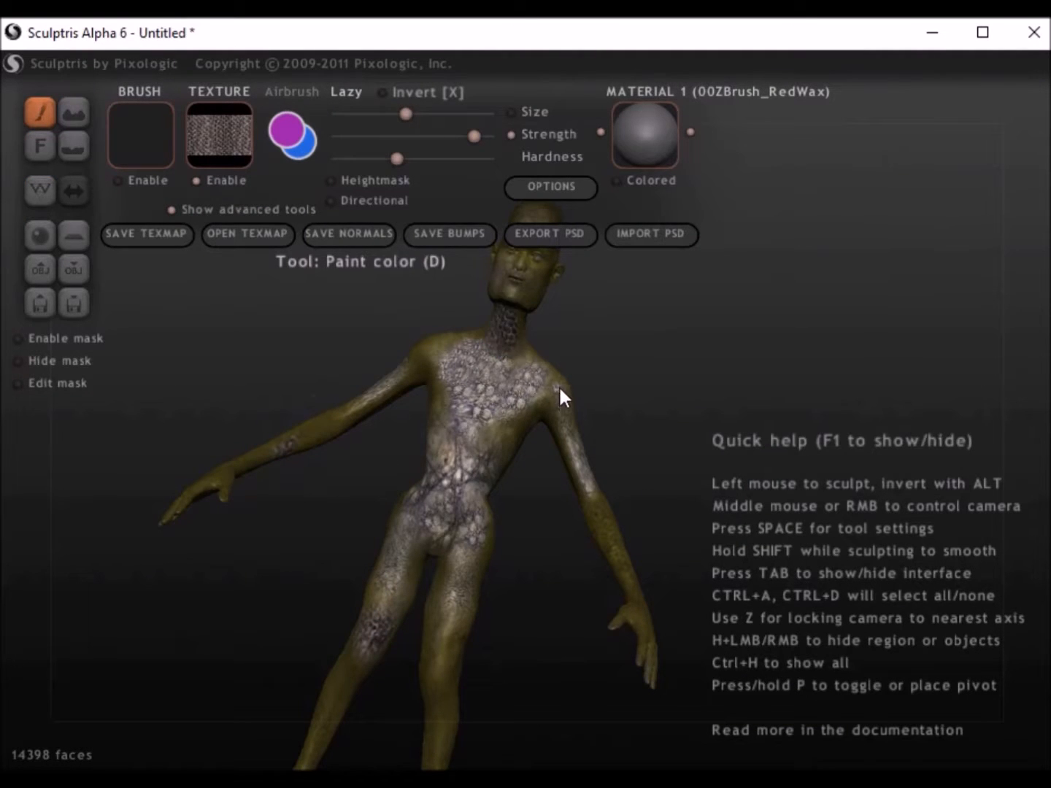
{"action": "middle_click_drag", "start_coordinate": [556, 394], "coordinate": [131, 499]}
{"action": "scroll", "coordinate": [597, 492], "scroll_direction": "up", "scroll_amount": 5}
{"action": "mouse_move", "coordinate": [598, 492]}
{"action": "middle_mouse_down", "text": "alt"}
{"action": "mouse_move", "coordinate": [410, 558]}
{"action": "mouse_move", "coordinate": [365, 600]}
{"action": "middle_mouse_up", "text": "alt"}
{"action": "left_click_drag", "start_coordinate": [305, 427], "coordinate": [478, 454]}
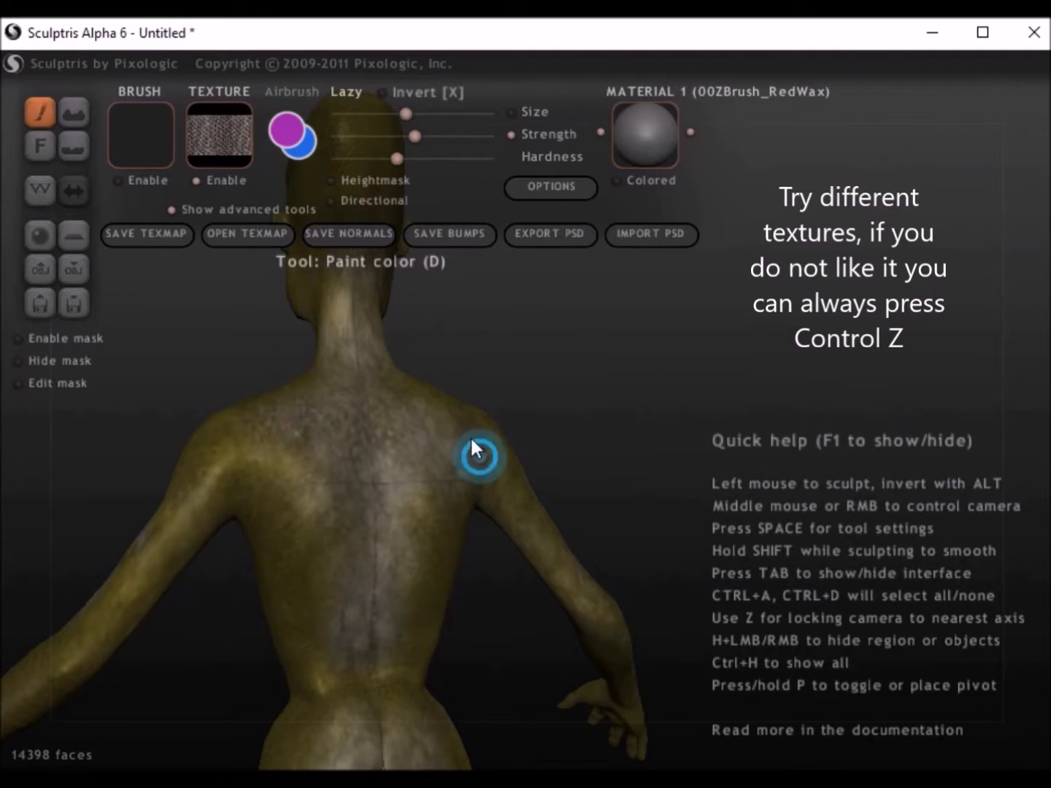
{"action": "mouse_move", "coordinate": [306, 437]}
{"action": "left_mouse_down"}
{"action": "mouse_move", "coordinate": [320, 489]}
{"action": "mouse_move", "coordinate": [345, 415]}
{"action": "mouse_move", "coordinate": [354, 313]}
{"action": "mouse_move", "coordinate": [372, 594]}
{"action": "left_mouse_up"}
Step: Enlarge the brush and paint l4 - Copy scales over the figure's back and head
{"action": "left_click", "coordinate": [440, 115]}
{"action": "left_click", "coordinate": [417, 136]}
{"action": "mouse_move", "coordinate": [319, 718]}
{"action": "left_mouse_down"}
{"action": "mouse_move", "coordinate": [347, 628]}
{"action": "mouse_move", "coordinate": [325, 692]}
{"action": "mouse_move", "coordinate": [472, 473]}
{"action": "mouse_move", "coordinate": [413, 688]}
{"action": "mouse_move", "coordinate": [306, 535]}
{"action": "mouse_move", "coordinate": [200, 514]}
{"action": "left_mouse_up"}
{"action": "right_click_drag", "start_coordinate": [582, 352], "coordinate": [607, 600], "text": "alt"}
{"action": "left_click_drag", "start_coordinate": [359, 369], "coordinate": [354, 520]}
{"action": "mouse_move", "coordinate": [383, 525]}
{"action": "right_mouse_down"}
{"action": "mouse_move", "coordinate": [601, 485]}
{"action": "mouse_move", "coordinate": [672, 422]}
{"action": "right_mouse_up"}
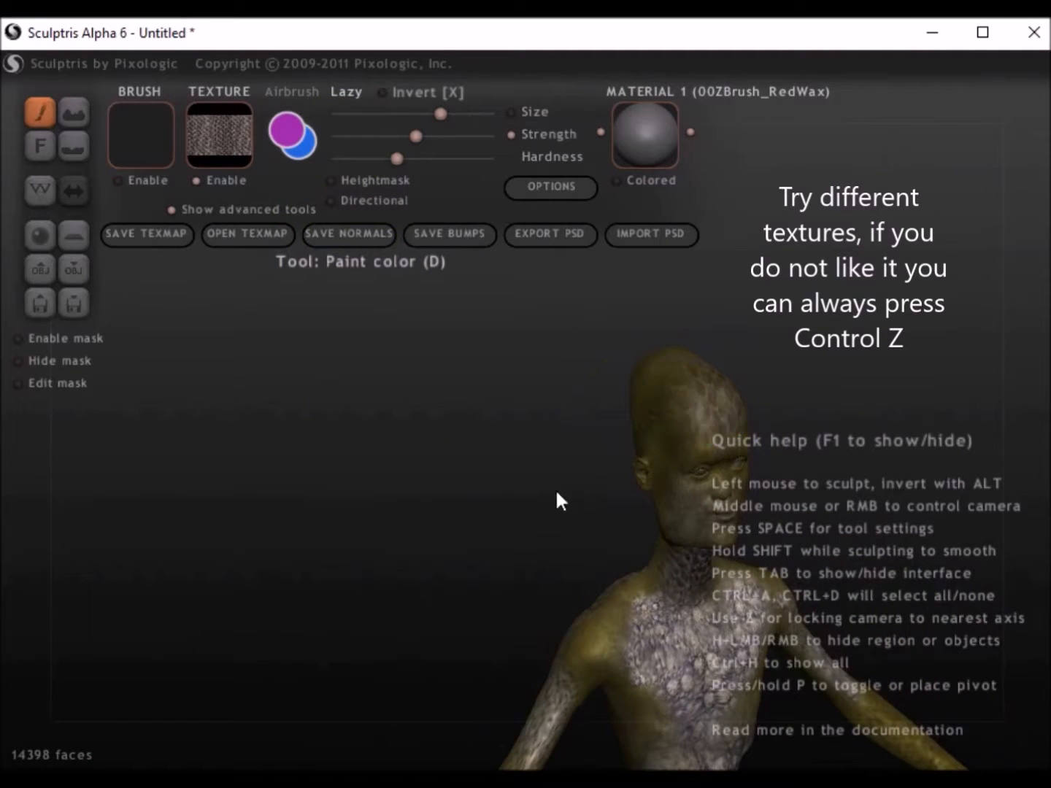
Step: Paint l4 - Copy scales over the chest, belly, thighs and one lower leg
{"action": "scroll", "coordinate": [487, 536], "scroll_direction": "down", "scroll_amount": 3}
{"action": "right_click_drag", "start_coordinate": [486, 536], "coordinate": [345, 560], "text": "alt"}
{"action": "scroll", "coordinate": [346, 658], "scroll_direction": "up", "scroll_amount": 4}
{"action": "mouse_move", "coordinate": [345, 658]}
{"action": "left_mouse_down"}
{"action": "mouse_move", "coordinate": [354, 538]}
{"action": "mouse_move", "coordinate": [341, 449]}
{"action": "mouse_move", "coordinate": [414, 416]}
{"action": "mouse_move", "coordinate": [231, 394]}
{"action": "mouse_move", "coordinate": [461, 398]}
{"action": "mouse_move", "coordinate": [483, 423]}
{"action": "left_mouse_up"}
{"action": "mouse_move", "coordinate": [490, 642]}
{"action": "right_mouse_down", "text": "alt"}
{"action": "mouse_move", "coordinate": [527, 393]}
{"action": "mouse_move", "coordinate": [548, 328]}
{"action": "right_mouse_up", "text": "alt"}
{"action": "mouse_move", "coordinate": [476, 416]}
{"action": "left_mouse_down"}
{"action": "mouse_move", "coordinate": [477, 546]}
{"action": "mouse_move", "coordinate": [368, 489]}
{"action": "mouse_move", "coordinate": [373, 536]}
{"action": "left_mouse_up"}
{"action": "right_click_drag", "start_coordinate": [438, 641], "coordinate": [435, 451], "text": "alt"}
{"action": "left_click_drag", "start_coordinate": [355, 394], "coordinate": [330, 653]}
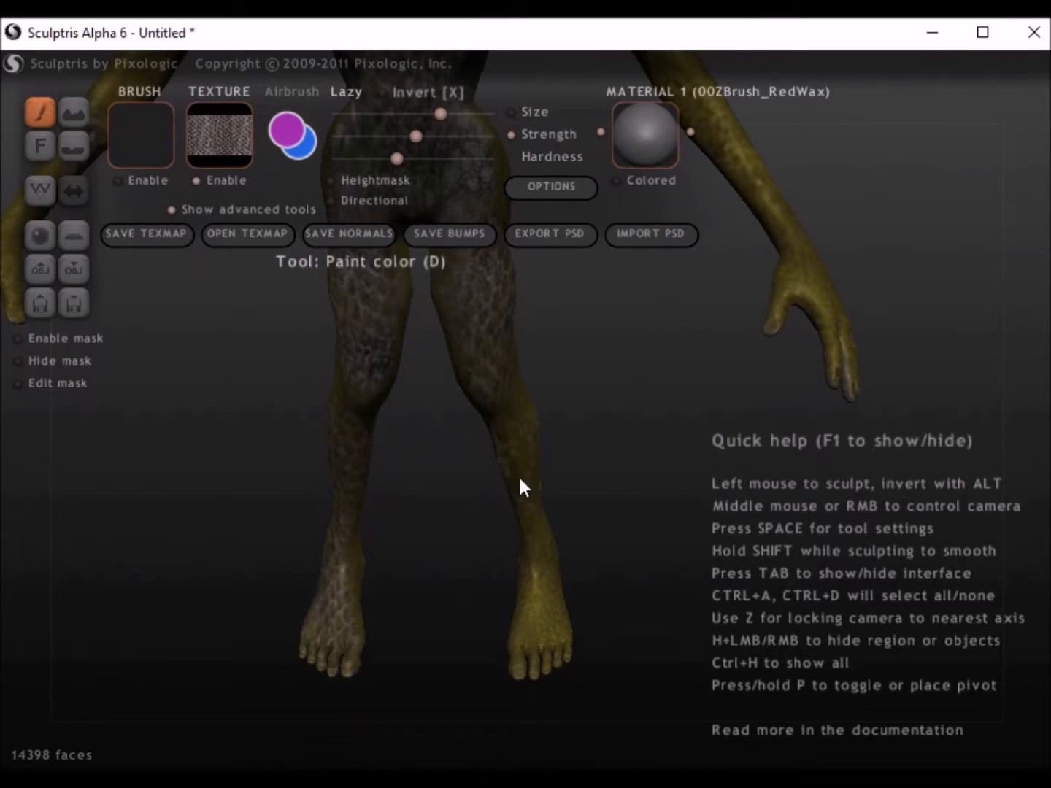
Step: Extend the l4 - Copy scales down the other lower leg to the foot and along the arms
{"action": "mouse_move", "coordinate": [521, 479]}
{"action": "left_mouse_down"}
{"action": "mouse_move", "coordinate": [518, 558]}
{"action": "mouse_move", "coordinate": [540, 617]}
{"action": "left_mouse_up"}
{"action": "right_click_drag", "start_coordinate": [541, 618], "coordinate": [171, 548]}
{"action": "mouse_move", "coordinate": [660, 373]}
{"action": "left_mouse_down"}
{"action": "mouse_move", "coordinate": [596, 502]}
{"action": "mouse_move", "coordinate": [579, 622]}
{"action": "left_mouse_up"}
{"action": "left_click_drag", "start_coordinate": [756, 321], "coordinate": [777, 383]}
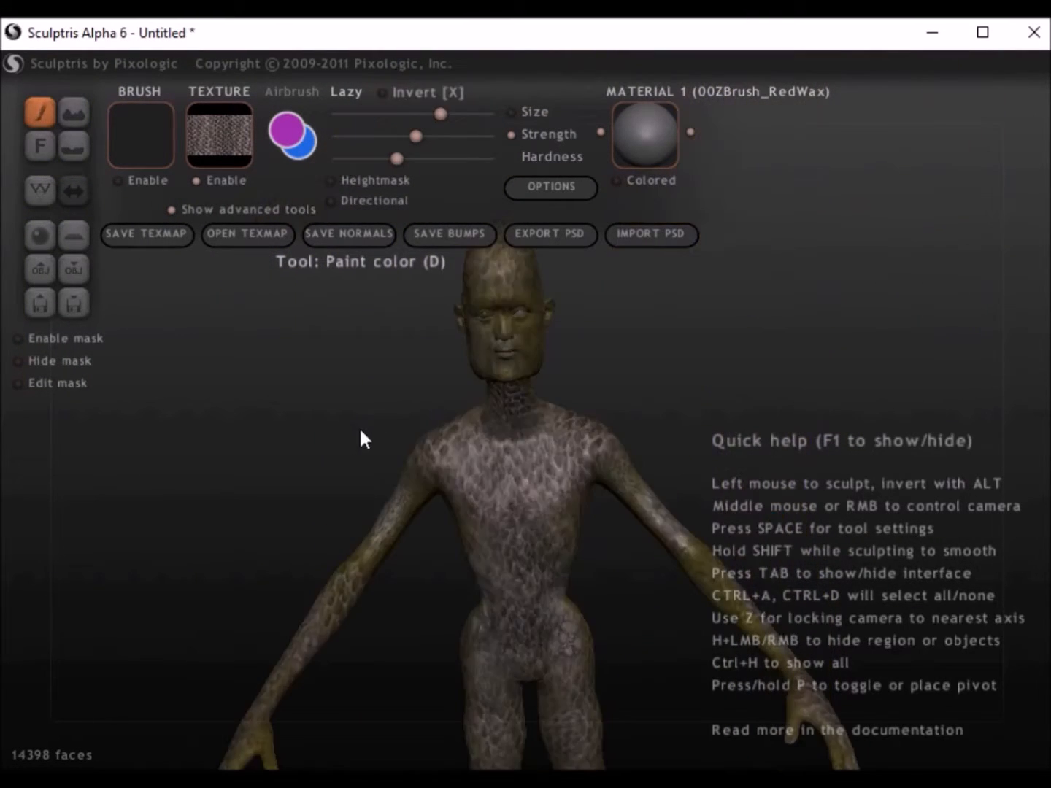
Step: Choose the ajfish2 - Copy texture, reduce the brush size and strength, and tint the face with it
{"action": "left_click", "coordinate": [202, 112]}
{"action": "left_click", "coordinate": [378, 273]}
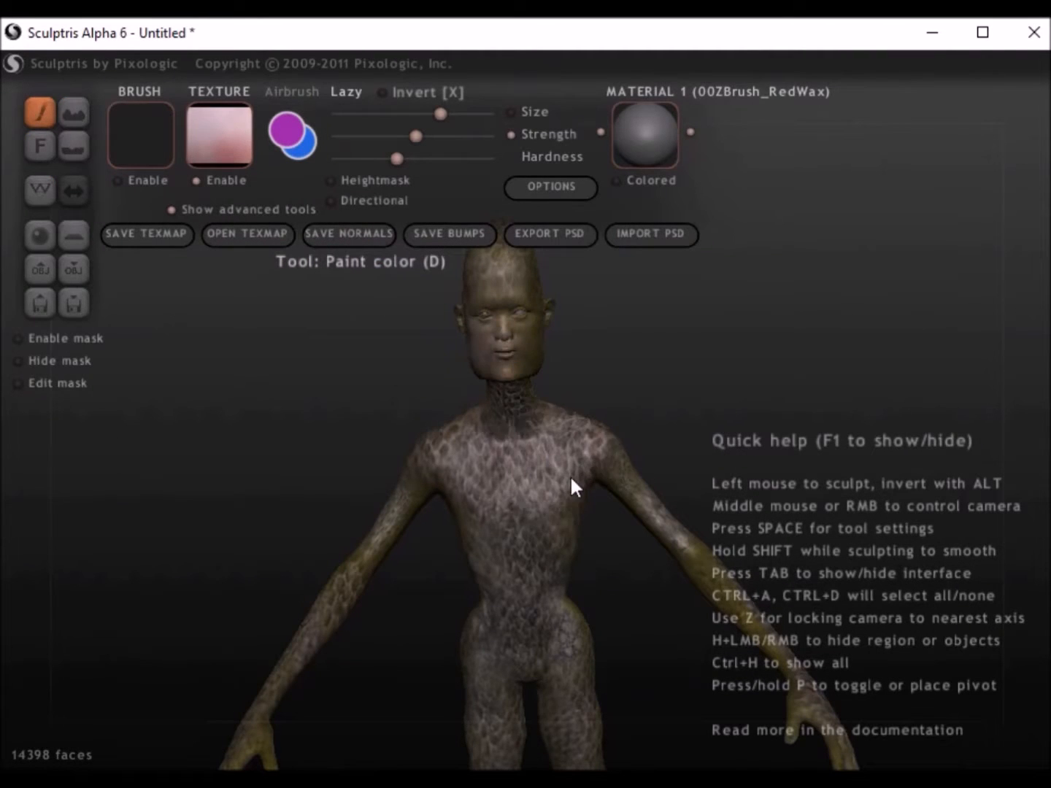
{"action": "left_click_drag", "start_coordinate": [407, 139], "coordinate": [399, 136]}
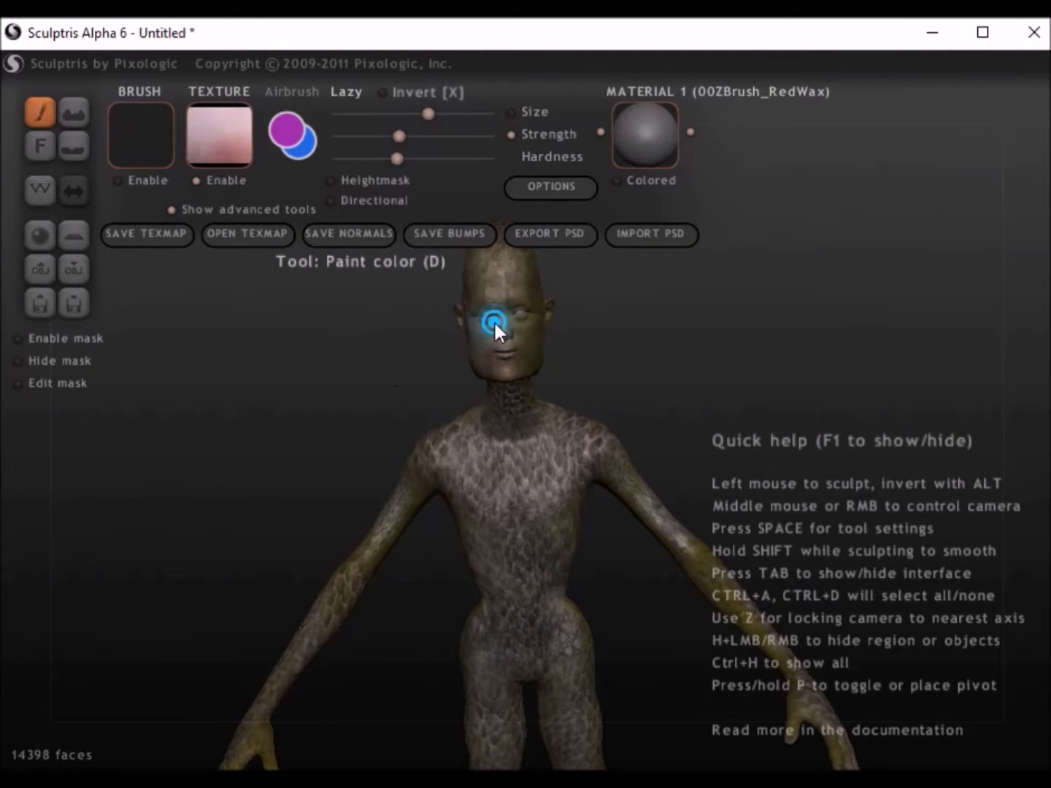
{"action": "scroll", "coordinate": [504, 315], "scroll_direction": "up", "scroll_amount": 2}
{"action": "left_click_drag", "start_coordinate": [504, 313], "coordinate": [456, 313]}
Step: Blend the ajfish2 - Copy skin tone over the groin, inner arms and palms
{"action": "scroll", "coordinate": [438, 365], "scroll_direction": "down", "scroll_amount": 2}
{"action": "left_click_drag", "start_coordinate": [522, 643], "coordinate": [471, 626]}
{"action": "mouse_move", "coordinate": [437, 542]}
{"action": "middle_mouse_down", "text": "alt"}
{"action": "mouse_move", "coordinate": [398, 378]}
{"action": "mouse_move", "coordinate": [180, 484]}
{"action": "mouse_move", "coordinate": [490, 474]}
{"action": "mouse_move", "coordinate": [536, 445]}
{"action": "middle_mouse_up", "text": "alt"}
{"action": "scroll", "coordinate": [597, 404], "scroll_direction": "up", "scroll_amount": 3}
{"action": "scroll", "coordinate": [593, 408], "scroll_direction": "up", "scroll_amount": 3}
{"action": "left_click_drag", "start_coordinate": [692, 372], "coordinate": [637, 321]}
{"action": "middle_click_drag", "start_coordinate": [511, 475], "coordinate": [120, 538]}
{"action": "middle_click_drag", "start_coordinate": [653, 354], "coordinate": [775, 215]}
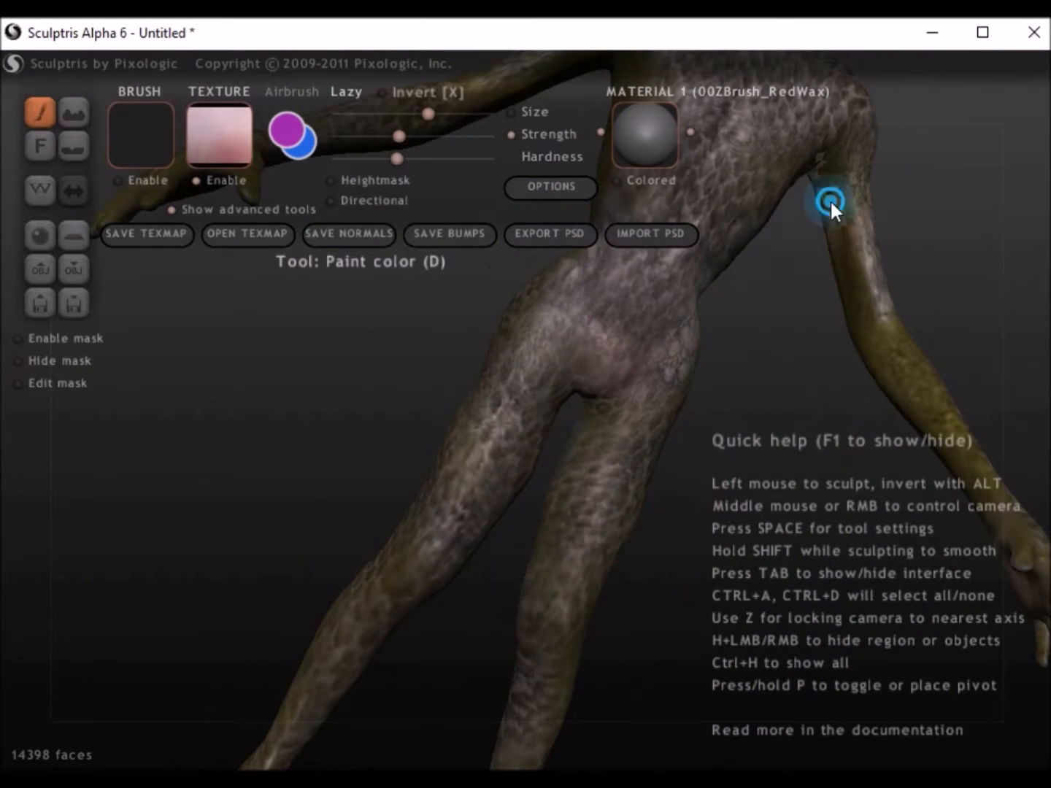
{"action": "mouse_move", "coordinate": [799, 437]}
{"action": "middle_mouse_down"}
{"action": "mouse_move", "coordinate": [618, 186]}
{"action": "mouse_move", "coordinate": [429, 539]}
{"action": "middle_mouse_up"}
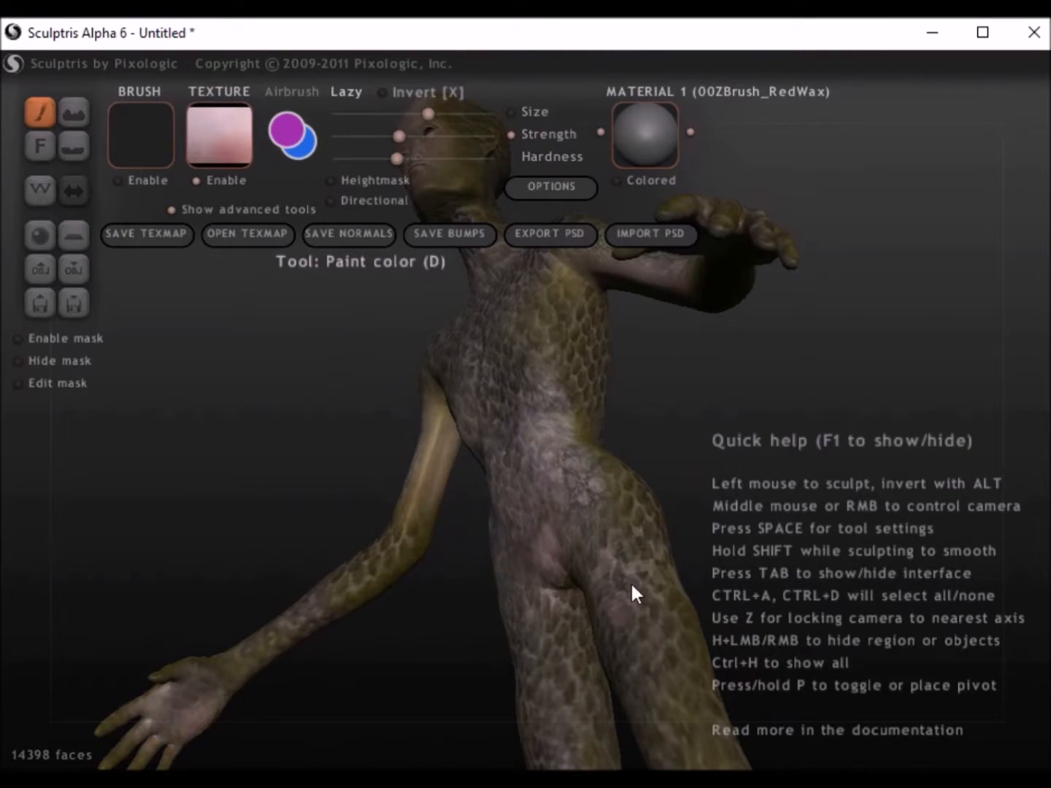
Step: Paint the ajfish2 - Copy skin tone on the inner thighs, toes and buttocks
{"action": "middle_click_drag", "start_coordinate": [631, 591], "coordinate": [751, 251]}
{"action": "middle_click_drag", "start_coordinate": [730, 505], "coordinate": [773, 764]}
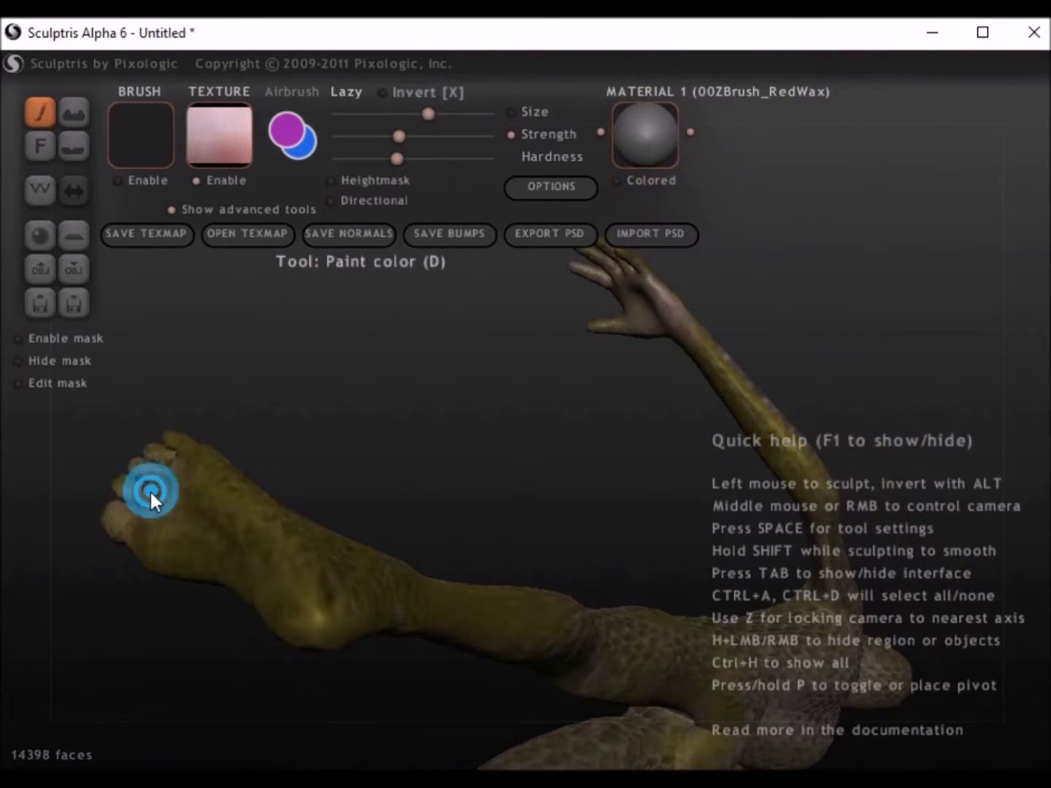
{"action": "mouse_move", "coordinate": [282, 616]}
{"action": "middle_mouse_down"}
{"action": "mouse_move", "coordinate": [375, 595]}
{"action": "mouse_move", "coordinate": [463, 459]}
{"action": "mouse_move", "coordinate": [540, 599]}
{"action": "mouse_move", "coordinate": [805, 272]}
{"action": "mouse_move", "coordinate": [776, 354]}
{"action": "middle_mouse_up"}
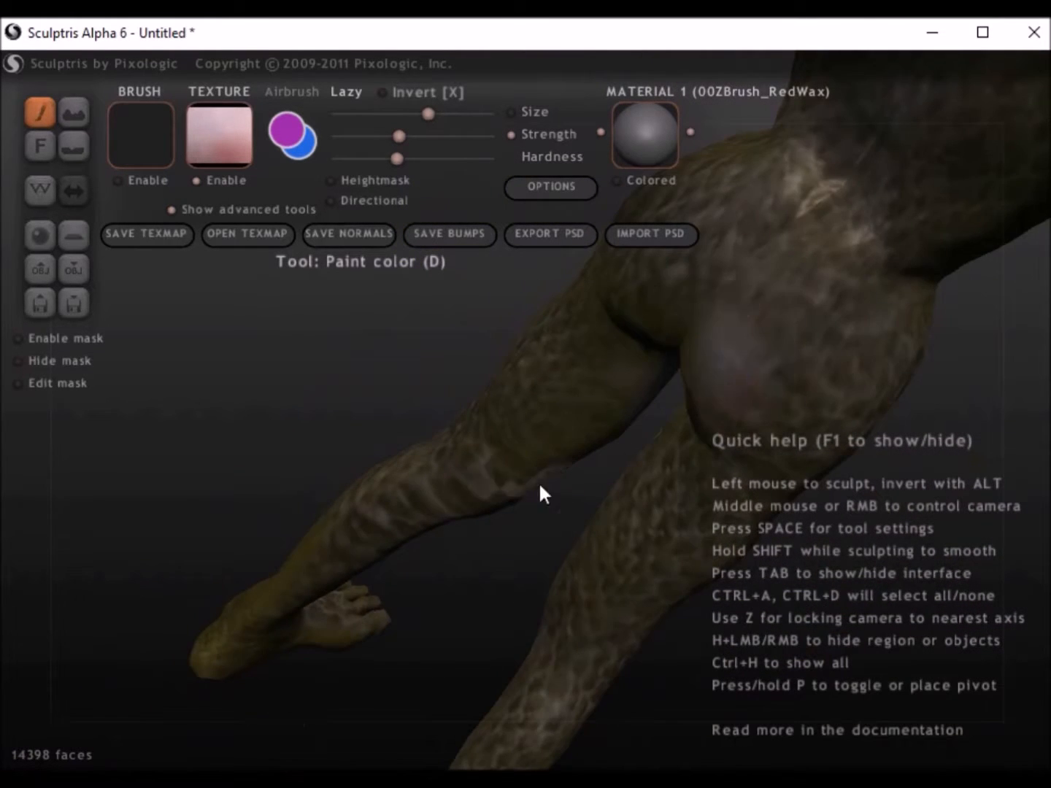
{"action": "middle_click_drag", "start_coordinate": [540, 493], "coordinate": [668, 282]}
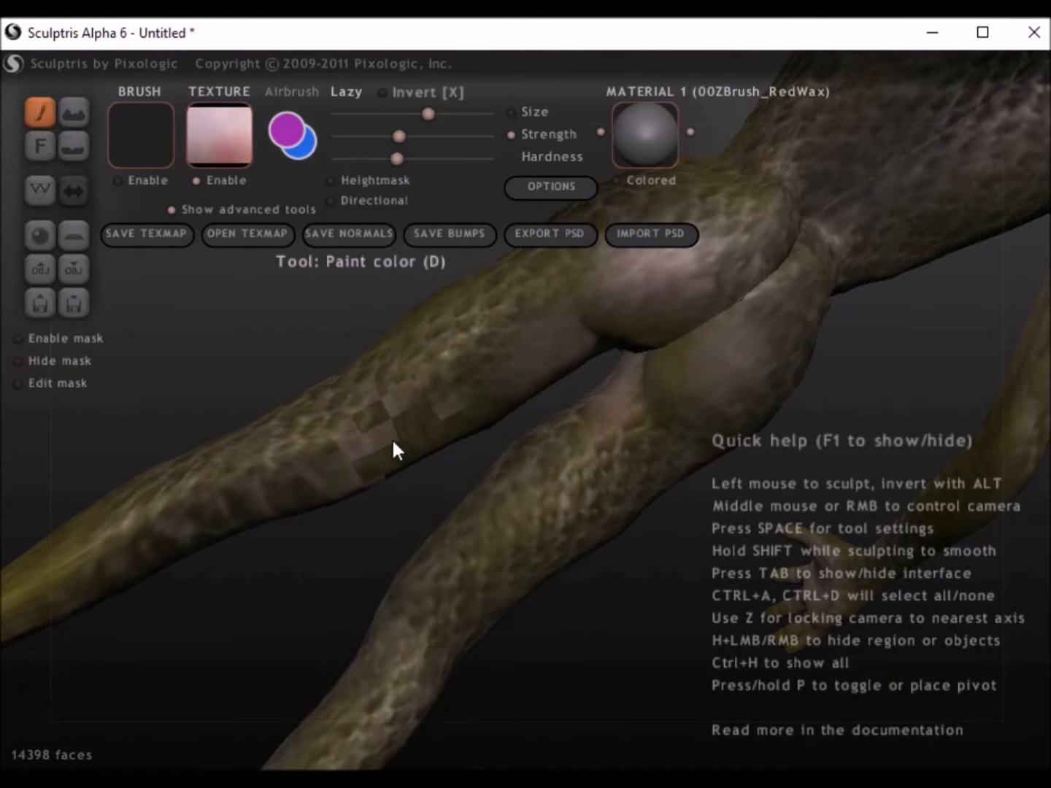
{"action": "scroll", "coordinate": [468, 432], "scroll_direction": "down", "scroll_amount": 5}
{"action": "middle_click_drag", "start_coordinate": [500, 431], "coordinate": [544, 372]}
{"action": "scroll", "coordinate": [489, 487], "scroll_direction": "up", "scroll_amount": 5}
Step: Choose the l1 - Copy texture with a smaller brush, raise the strength slightly and paint the jaw, temples and sides of the forehead
{"action": "left_click", "coordinate": [214, 130]}
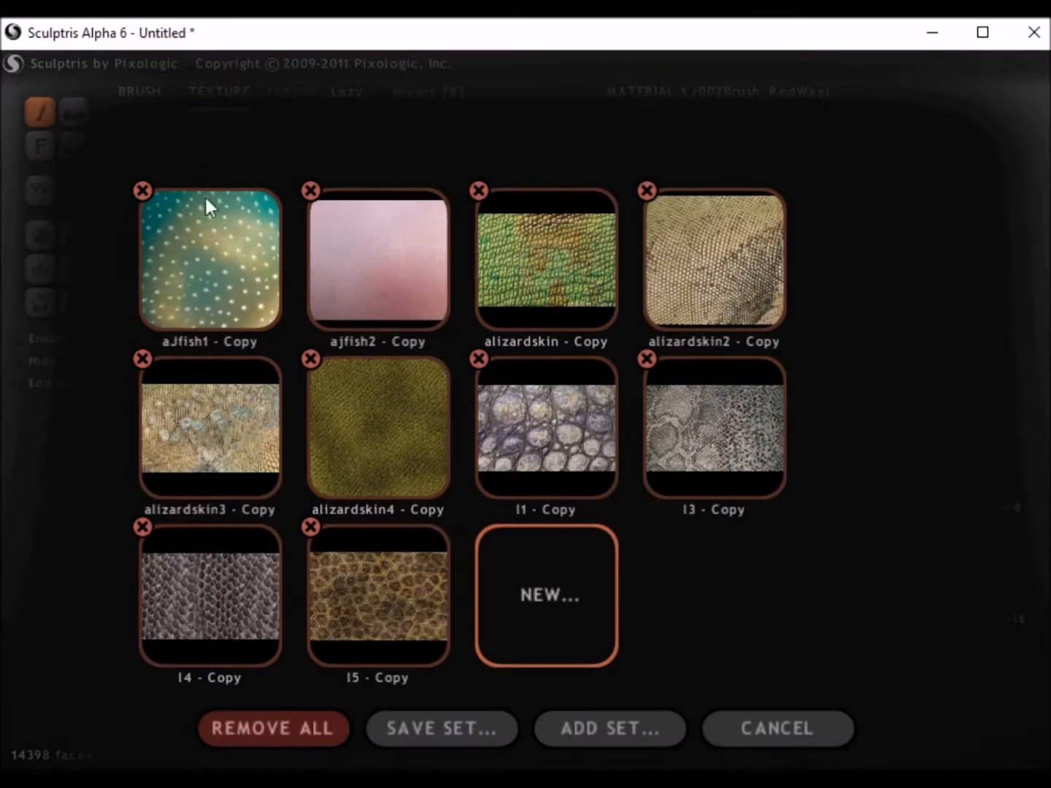
{"action": "left_click", "coordinate": [552, 483]}
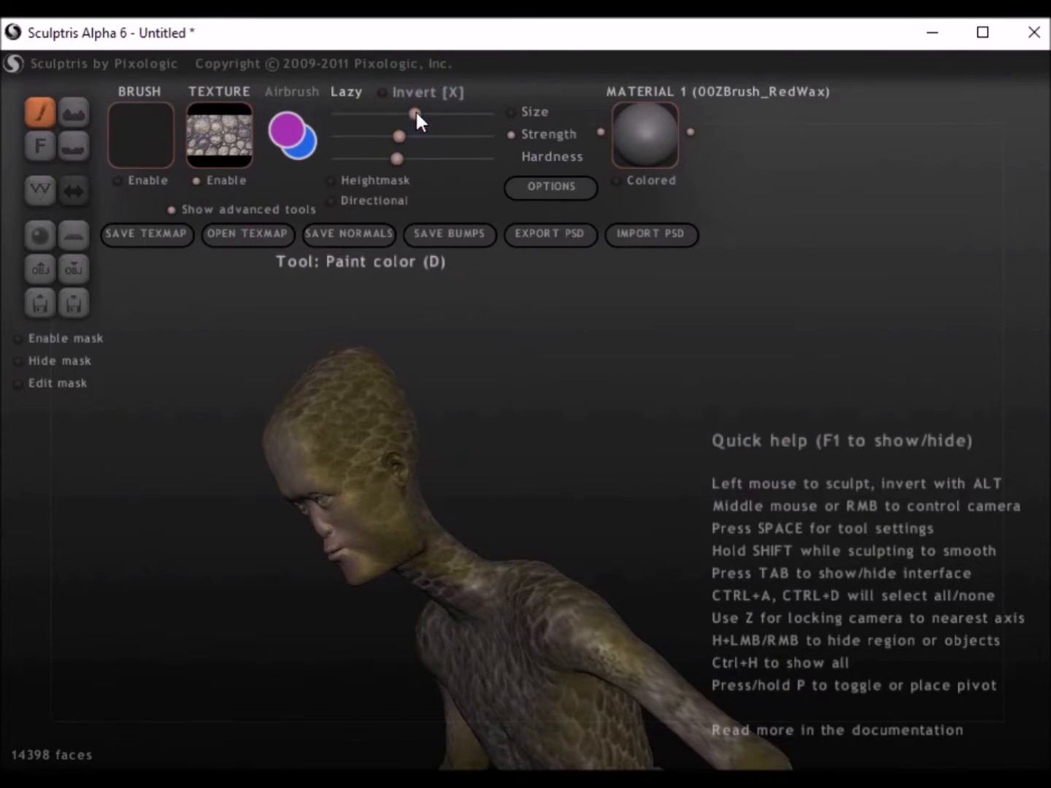
{"action": "left_click", "coordinate": [411, 531]}
{"action": "left_click", "coordinate": [394, 554]}
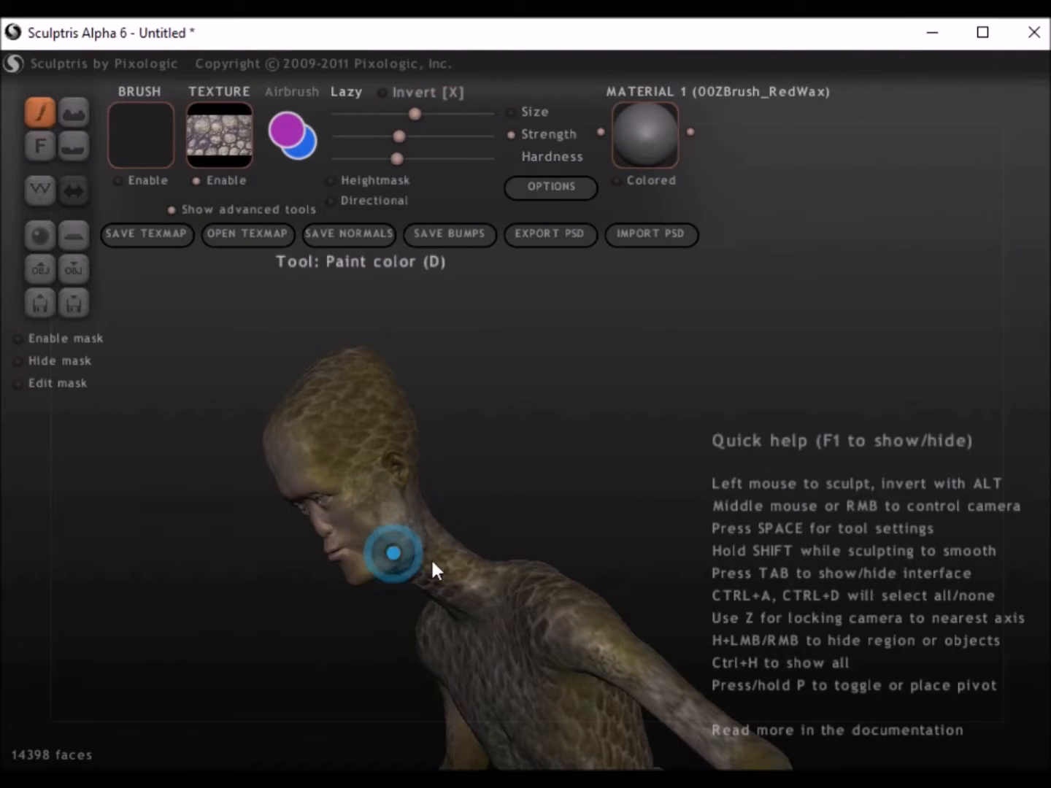
{"action": "mouse_move", "coordinate": [346, 468]}
{"action": "middle_mouse_down"}
{"action": "mouse_move", "coordinate": [407, 495]}
{"action": "mouse_move", "coordinate": [512, 394]}
{"action": "middle_mouse_up"}
{"action": "left_click", "coordinate": [511, 381]}
{"action": "left_click", "coordinate": [454, 487]}
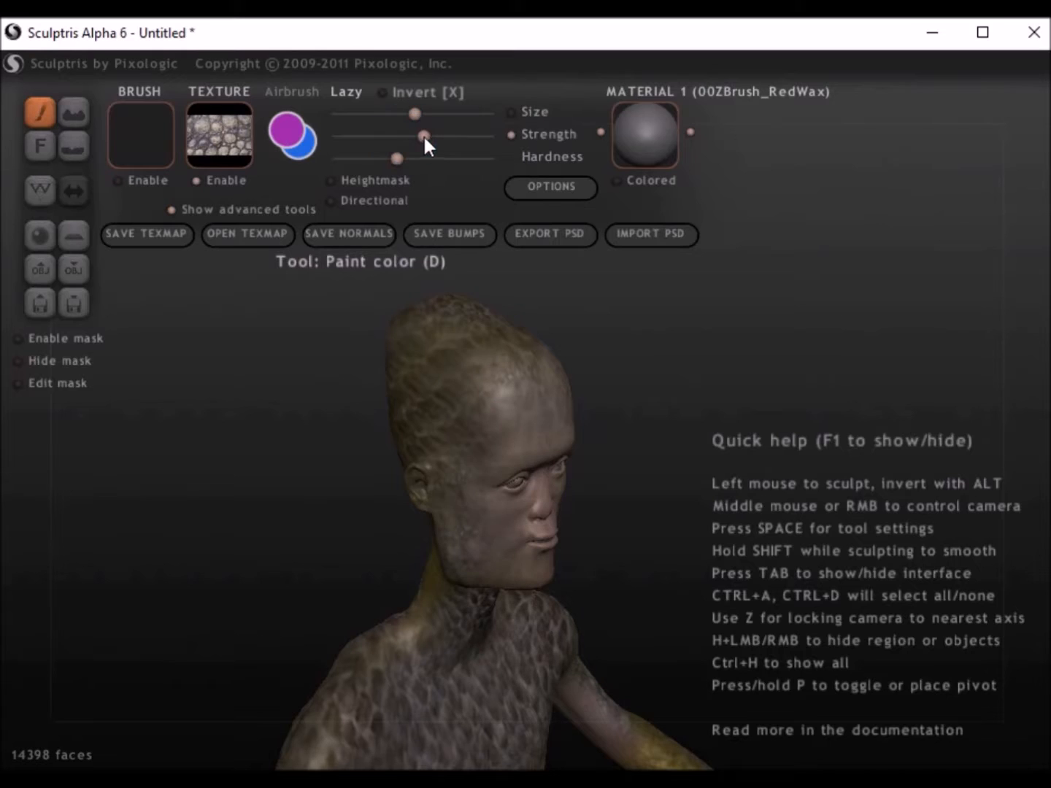
{"action": "left_click", "coordinate": [485, 374]}
{"action": "middle_click_drag", "start_coordinate": [526, 379], "coordinate": [319, 390]}
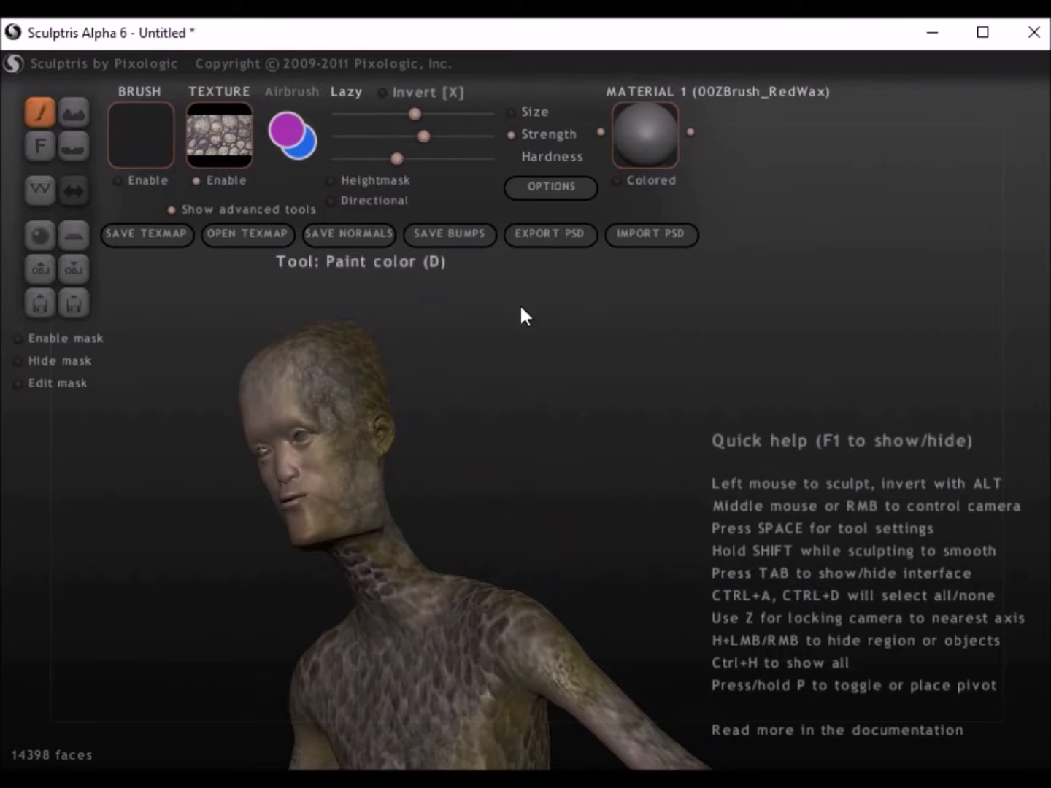
Step: Choose the l4 - Copy texture and reduce the brush size a little
{"action": "left_click", "coordinate": [228, 142]}
{"action": "left_click", "coordinate": [224, 600]}
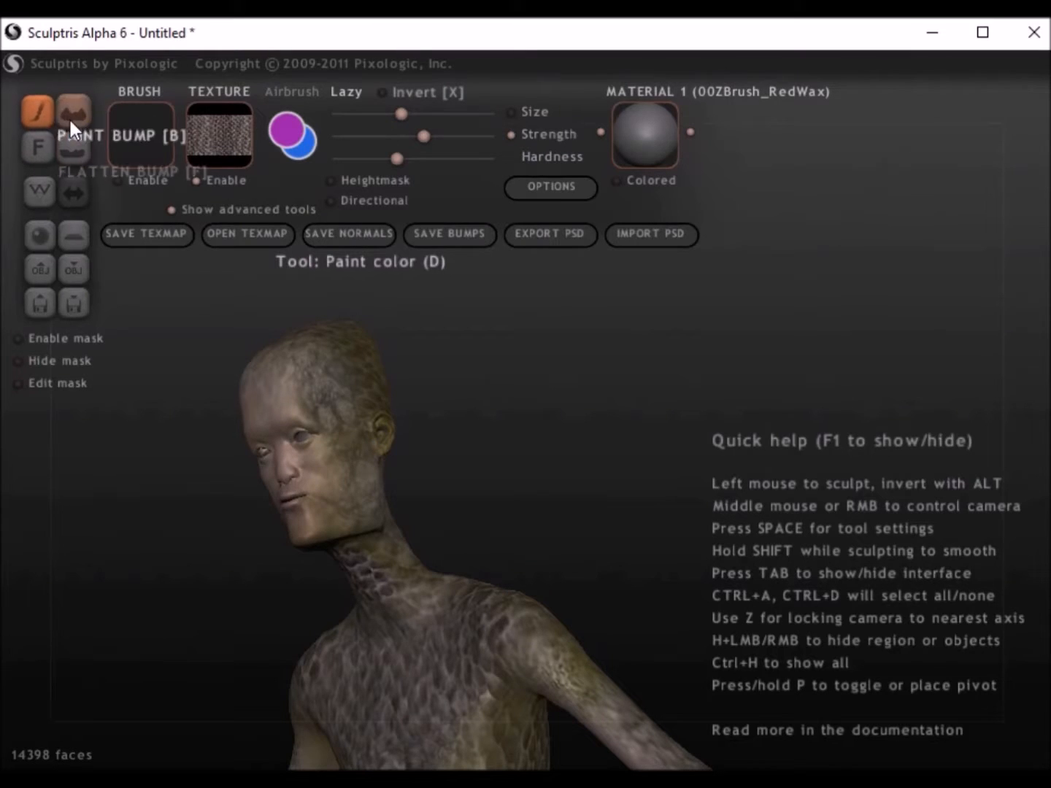
Step: Export the model as a Wavefront OBJ file named phase1 and save its texture map as phase1
{"action": "left_click", "coordinate": [69, 259]}
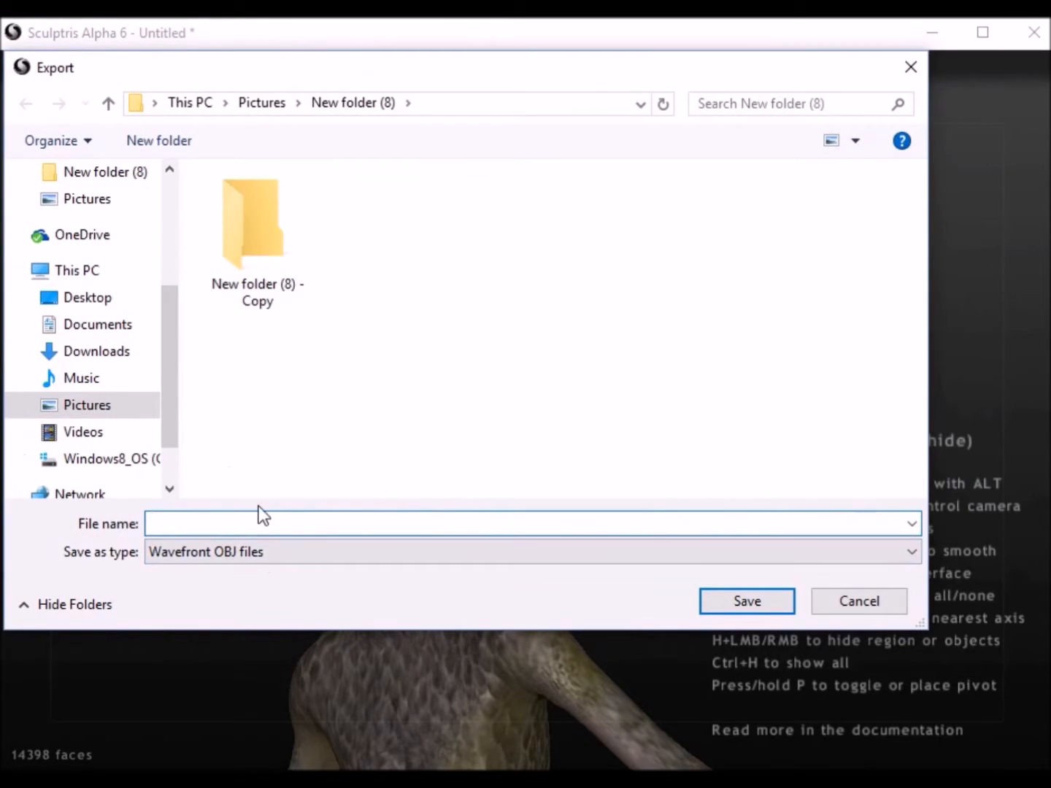
{"action": "type", "text": "phase1"}
{"action": "left_click", "coordinate": [731, 603]}
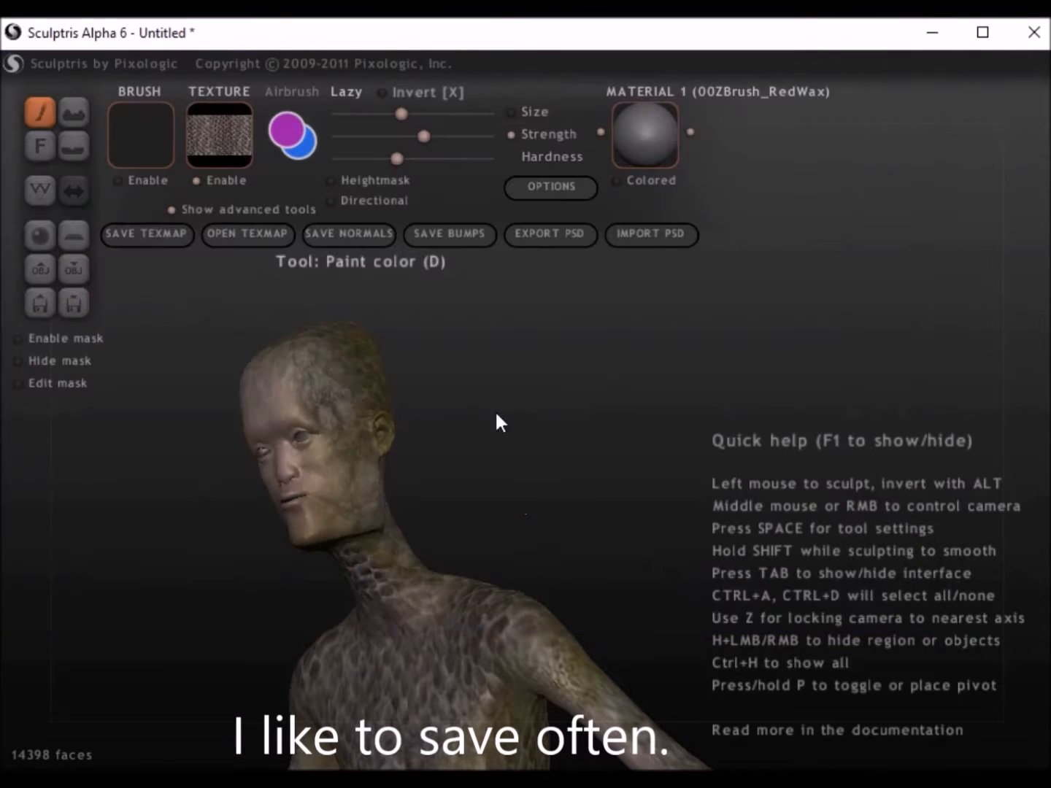
{"action": "left_click", "coordinate": [154, 234]}
{"action": "type", "text": "phase1"}
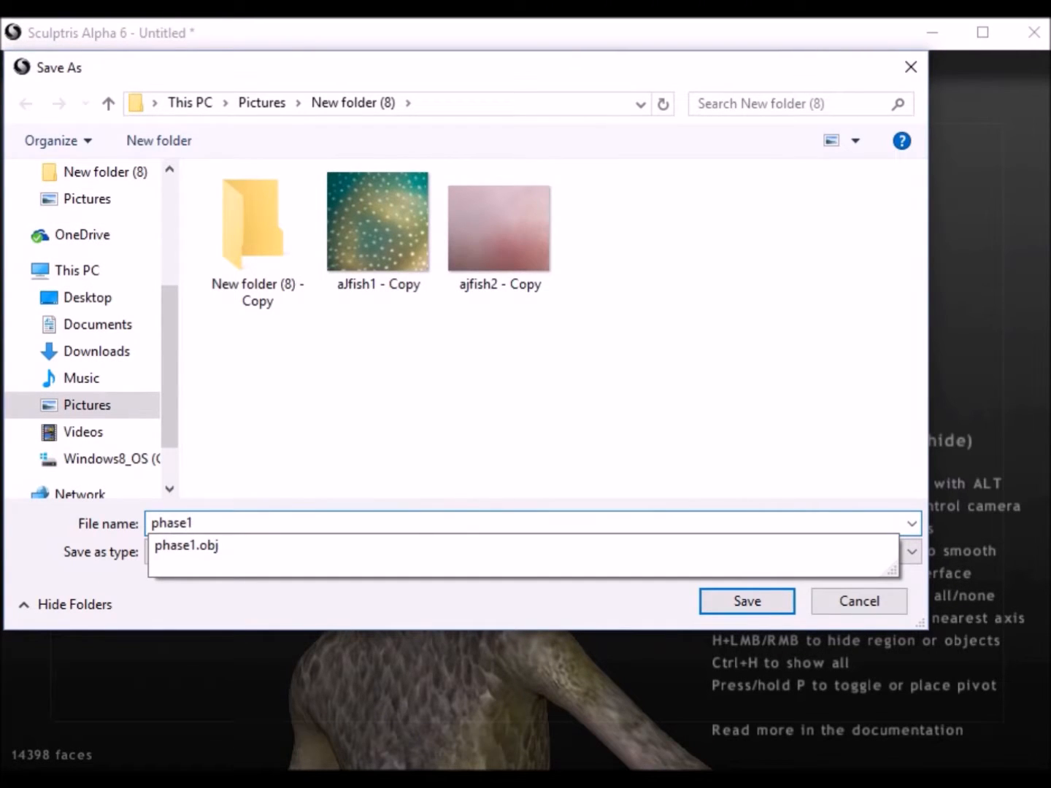
{"action": "left_click", "coordinate": [746, 604]}
Step: Paint l4 - Copy scales around the back and sides of the neck
{"action": "mouse_move", "coordinate": [606, 467]}
{"action": "left_mouse_down"}
{"action": "mouse_move", "coordinate": [410, 525]}
{"action": "mouse_move", "coordinate": [470, 551]}
{"action": "mouse_move", "coordinate": [319, 509]}
{"action": "mouse_move", "coordinate": [608, 495]}
{"action": "left_mouse_up"}
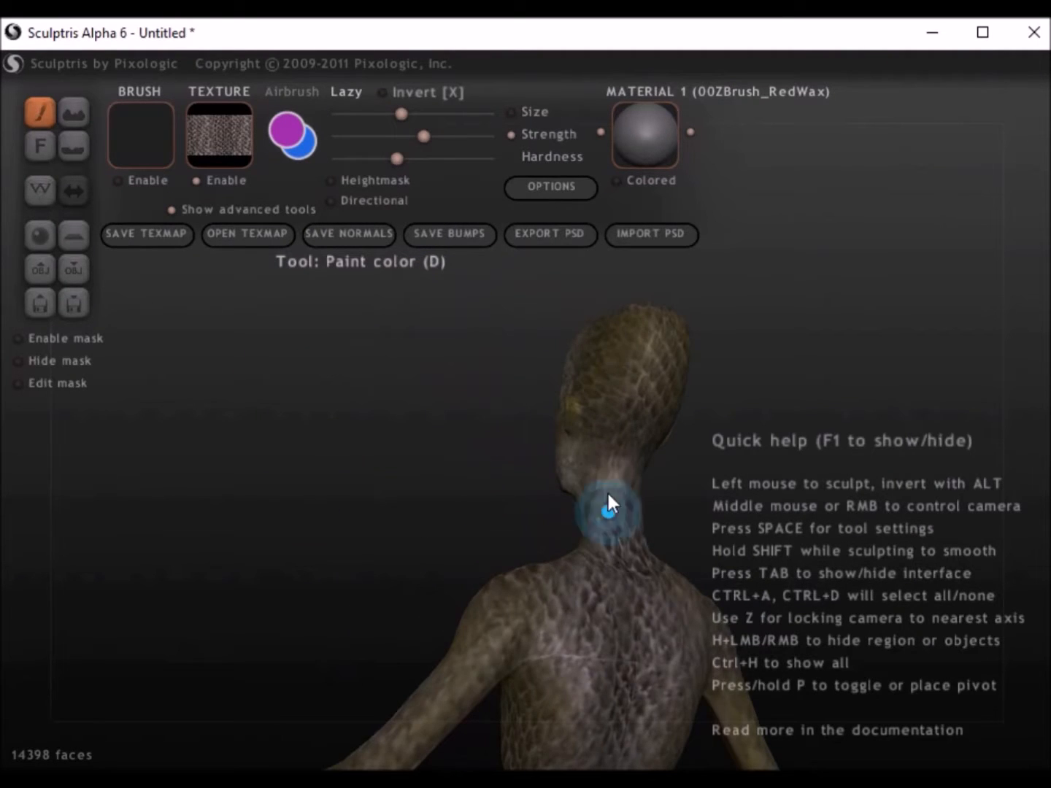
{"action": "middle_click_drag", "start_coordinate": [629, 495], "coordinate": [313, 490]}
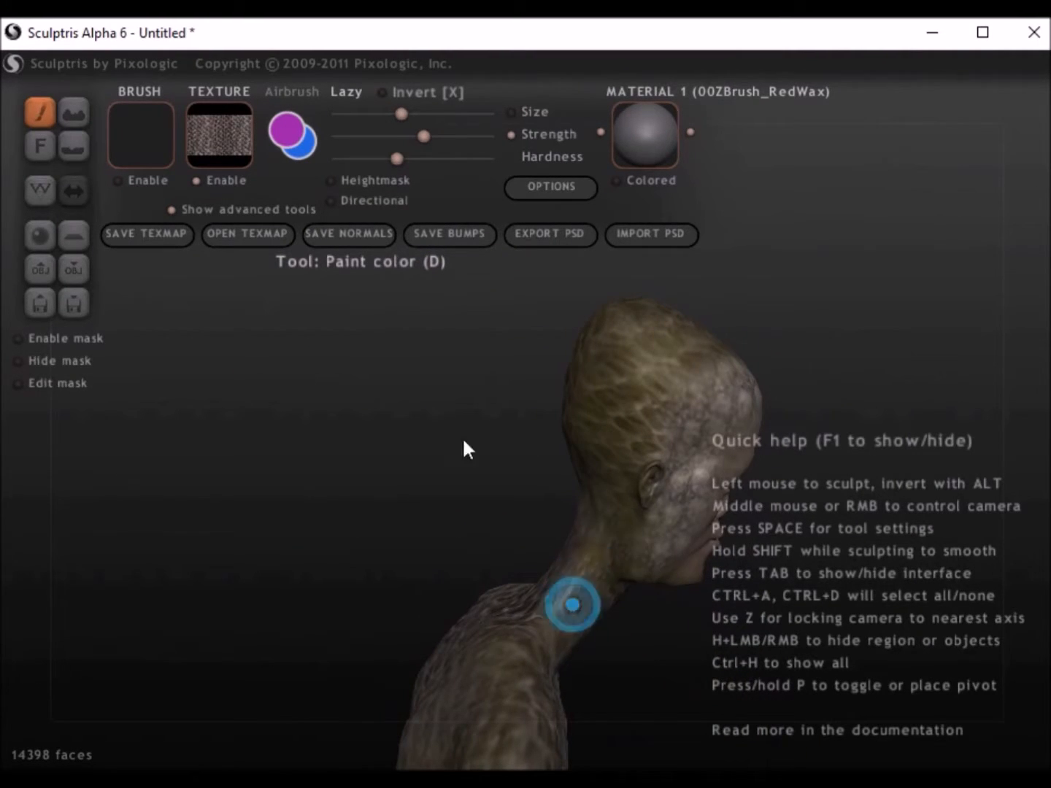
Step: Choose the l5 - Copy texture, lower the brush strength and paint it over the neck, shoulders, torso sides and head
{"action": "left_click", "coordinate": [221, 156]}
{"action": "left_click", "coordinate": [501, 618]}
{"action": "mouse_move", "coordinate": [559, 616]}
{"action": "left_mouse_down"}
{"action": "mouse_move", "coordinate": [543, 678]}
{"action": "mouse_move", "coordinate": [631, 541]}
{"action": "left_mouse_up"}
{"action": "left_click_drag", "start_coordinate": [647, 616], "coordinate": [302, 456]}
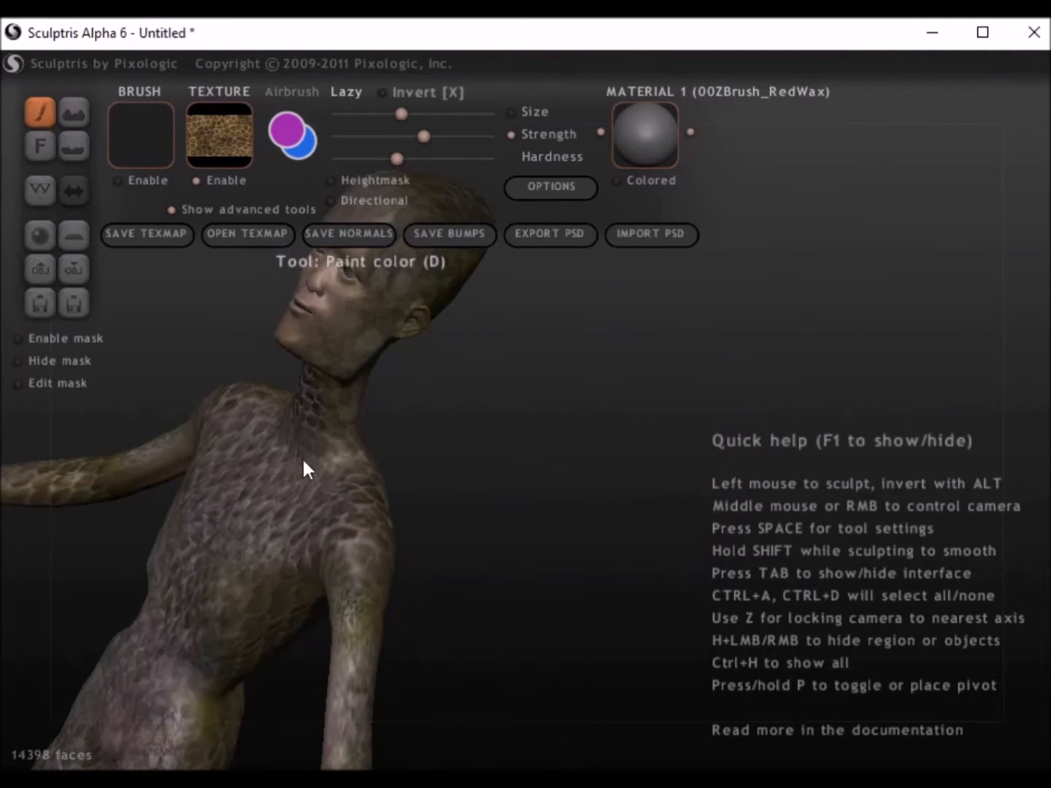
{"action": "right_click_drag", "start_coordinate": [354, 448], "coordinate": [489, 682]}
{"action": "left_click_drag", "start_coordinate": [423, 135], "coordinate": [401, 136]}
{"action": "mouse_move", "coordinate": [575, 376]}
{"action": "right_mouse_down"}
{"action": "mouse_move", "coordinate": [478, 494]}
{"action": "mouse_move", "coordinate": [305, 481]}
{"action": "right_mouse_up"}
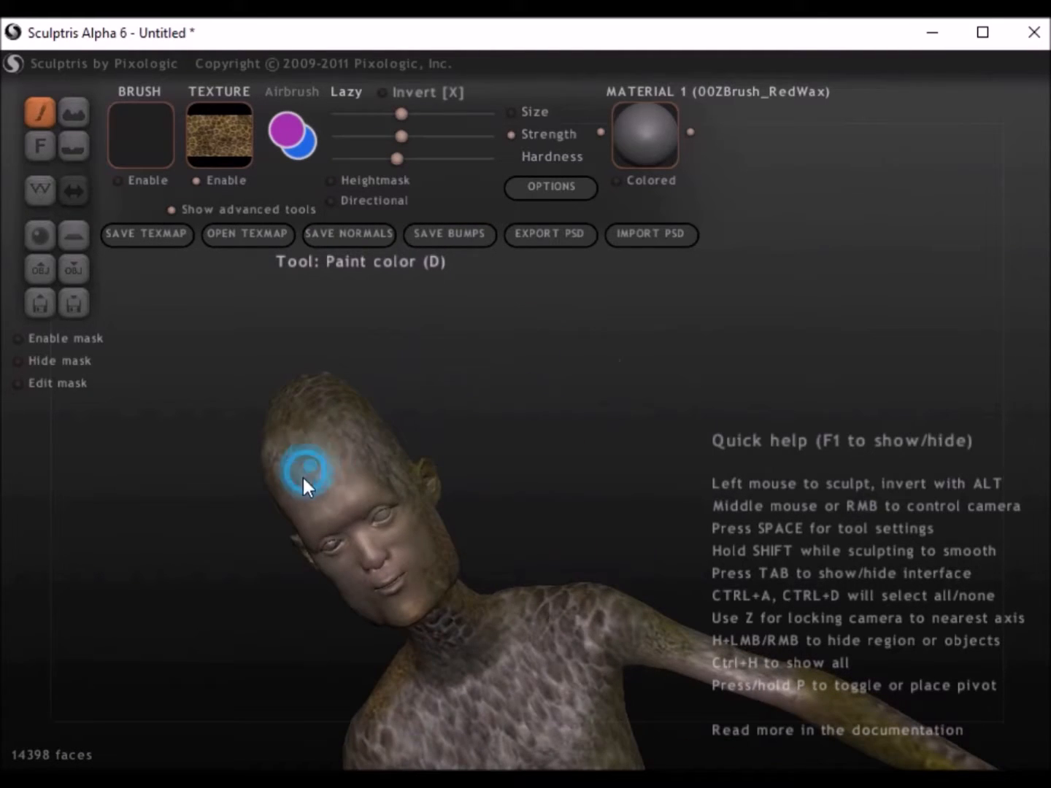
{"action": "right_click_drag", "start_coordinate": [437, 621], "coordinate": [308, 358]}
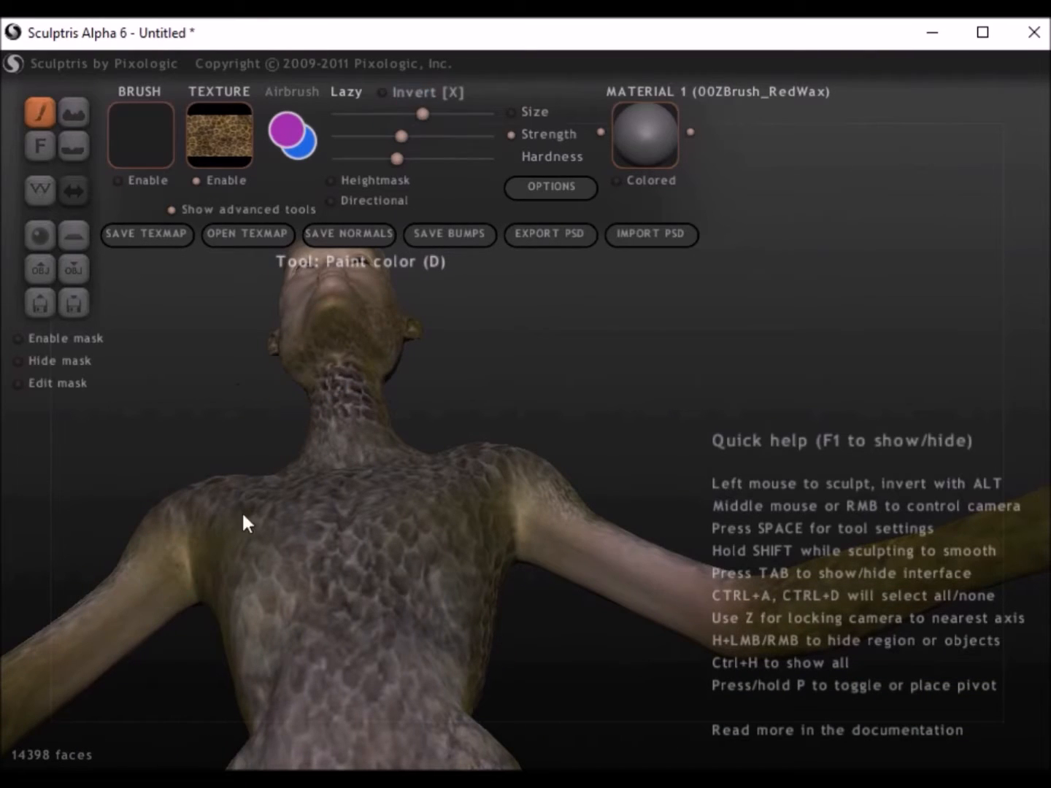
Step: Paint the arms and torso sides with the larger brush, switching the texture to l4 - Copy
{"action": "left_click_drag", "start_coordinate": [153, 604], "coordinate": [130, 624]}
{"action": "left_click_drag", "start_coordinate": [515, 531], "coordinate": [572, 536]}
{"action": "left_click_drag", "start_coordinate": [481, 602], "coordinate": [478, 650]}
{"action": "left_click", "coordinate": [589, 565]}
{"action": "right_click_drag", "start_coordinate": [309, 366], "coordinate": [319, 535]}
{"action": "right_click_drag", "start_coordinate": [399, 496], "coordinate": [561, 621]}
{"action": "left_click", "coordinate": [558, 614]}
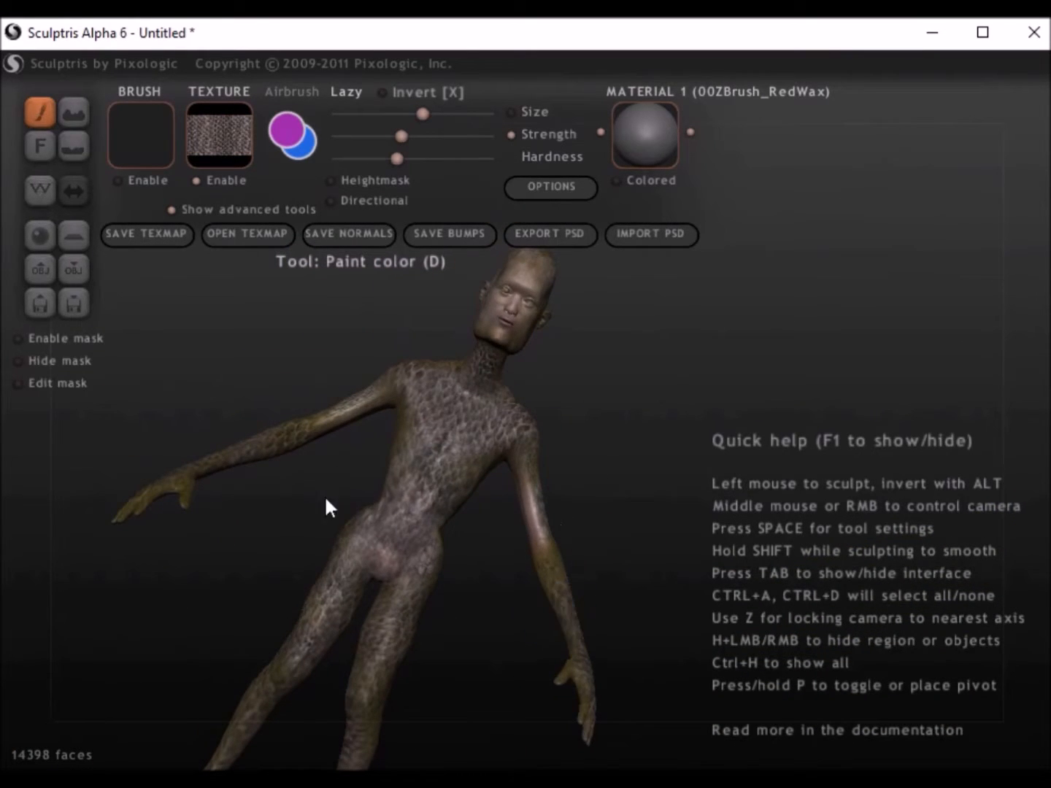
Step: Choose the alizardskin3 - Copy texture, raise the brush strength and paint it over the back of the legs and body
{"action": "left_click", "coordinate": [232, 147]}
{"action": "left_click", "coordinate": [228, 447]}
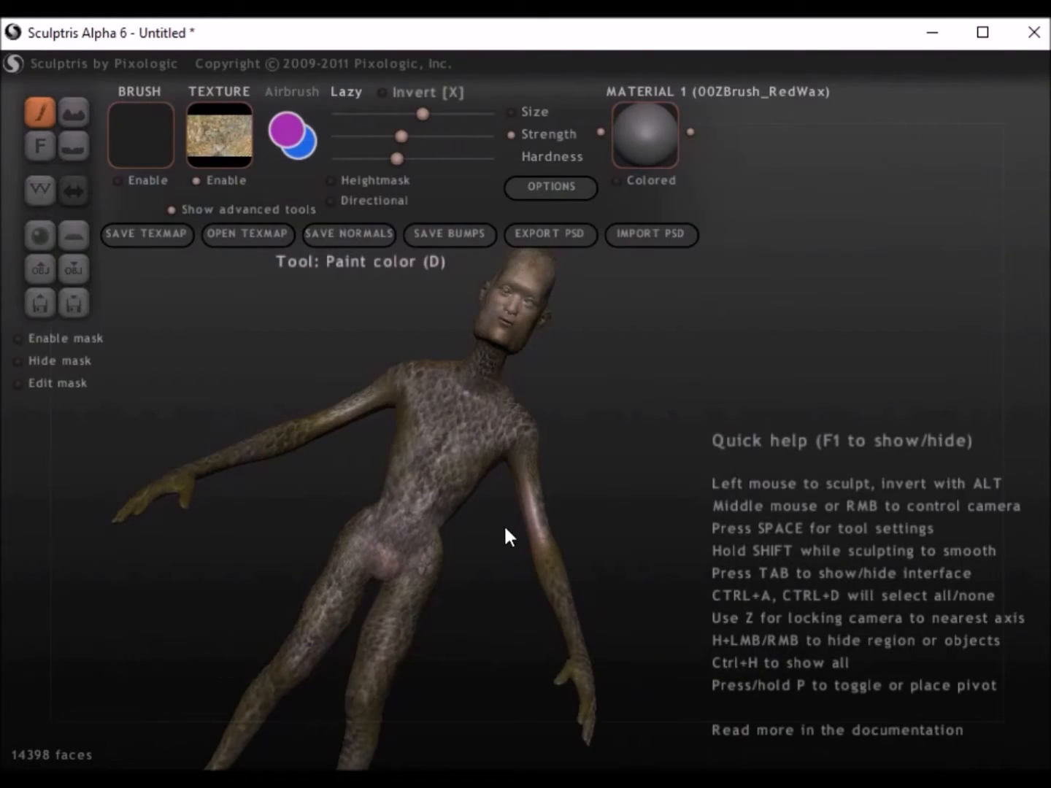
{"action": "right_click_drag", "start_coordinate": [390, 673], "coordinate": [315, 515]}
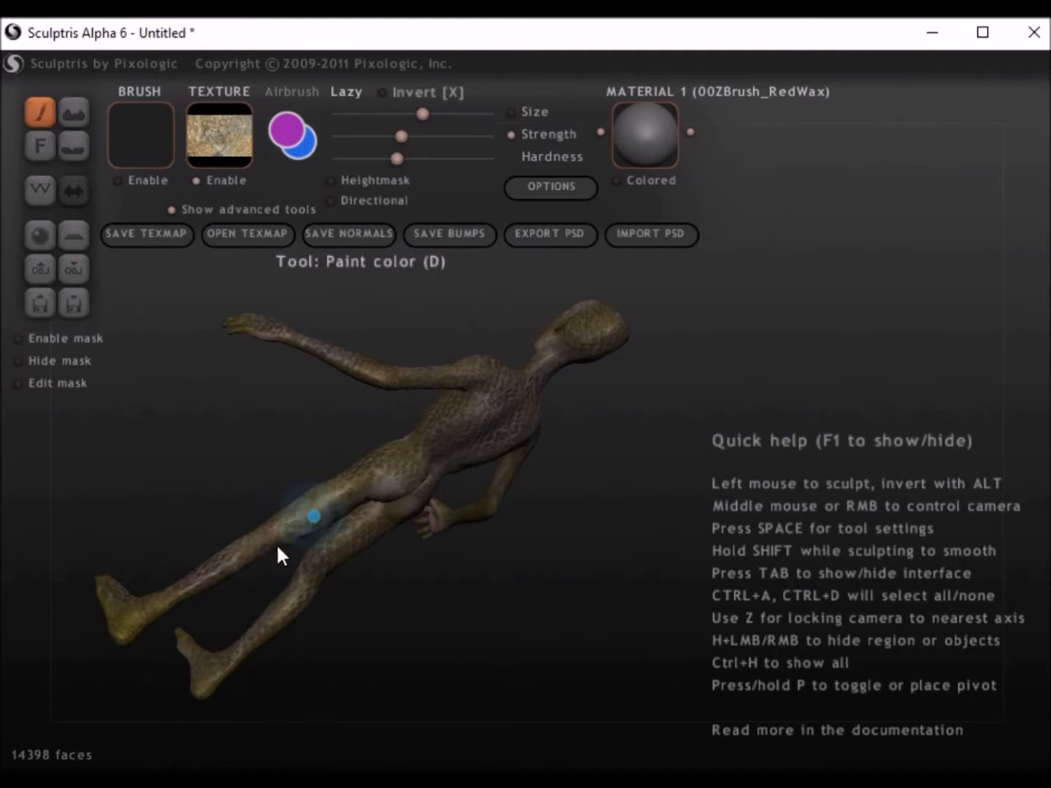
{"action": "scroll", "coordinate": [277, 556], "scroll_direction": "up", "scroll_amount": 5}
{"action": "left_click_drag", "start_coordinate": [403, 136], "coordinate": [439, 136]}
{"action": "left_click", "coordinate": [259, 423]}
{"action": "left_click", "coordinate": [444, 430]}
{"action": "right_click_drag", "start_coordinate": [446, 406], "coordinate": [556, 444]}
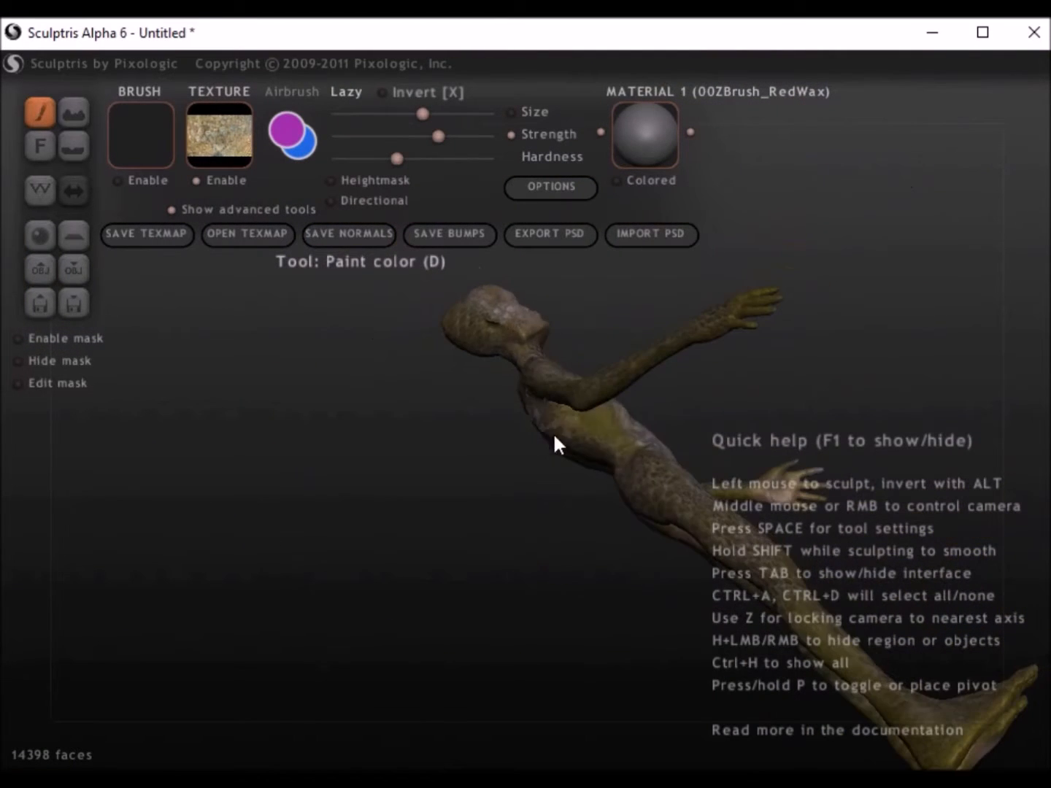
Step: Add more alizardskin3 - Copy texture across the upper back, shoulders and limbs
{"action": "right_click_drag", "start_coordinate": [417, 612], "coordinate": [672, 505]}
{"action": "right_click_drag", "start_coordinate": [536, 520], "coordinate": [682, 467]}
{"action": "right_click_drag", "start_coordinate": [668, 571], "coordinate": [413, 536]}
{"action": "right_click_drag", "start_coordinate": [340, 529], "coordinate": [193, 556]}
{"action": "mouse_move", "coordinate": [371, 607]}
{"action": "right_mouse_down"}
{"action": "mouse_move", "coordinate": [547, 580]}
{"action": "mouse_move", "coordinate": [274, 402]}
{"action": "mouse_move", "coordinate": [349, 556]}
{"action": "mouse_move", "coordinate": [531, 626]}
{"action": "mouse_move", "coordinate": [438, 584]}
{"action": "right_mouse_up"}
Step: Choose the alizardskin - Copy texture, try it on the hips and undo the painting
{"action": "left_click", "coordinate": [221, 138]}
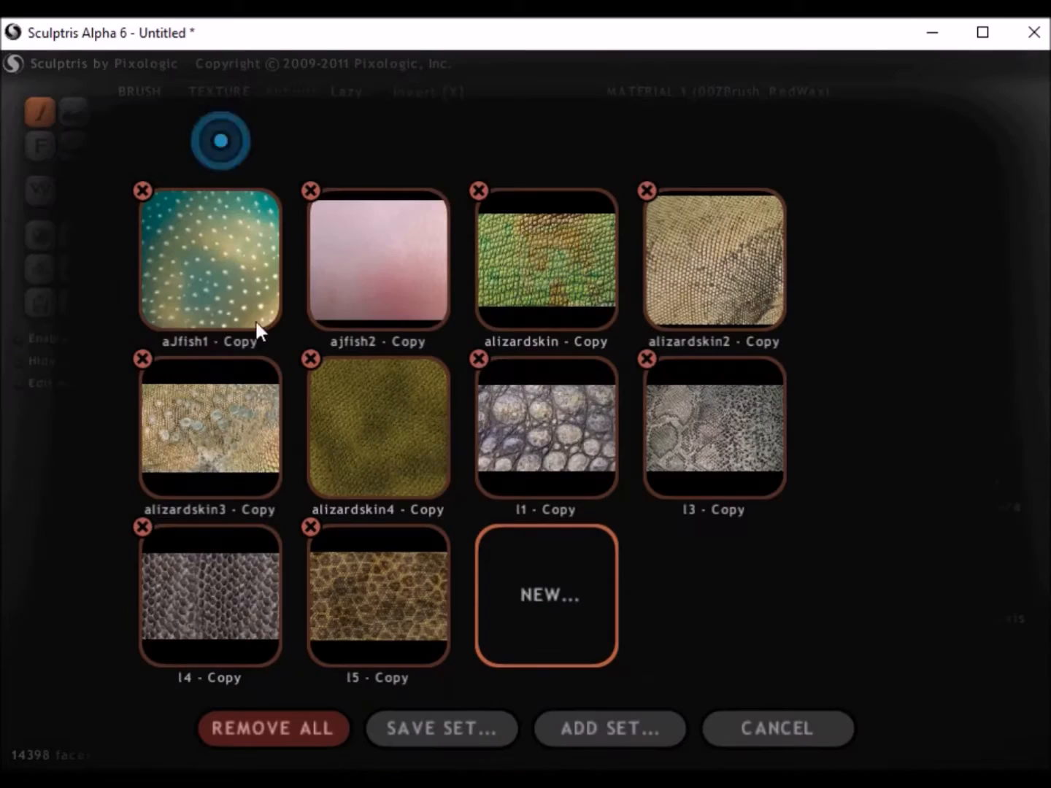
{"action": "left_click", "coordinate": [525, 248]}
{"action": "left_click_drag", "start_coordinate": [474, 537], "coordinate": [411, 527]}
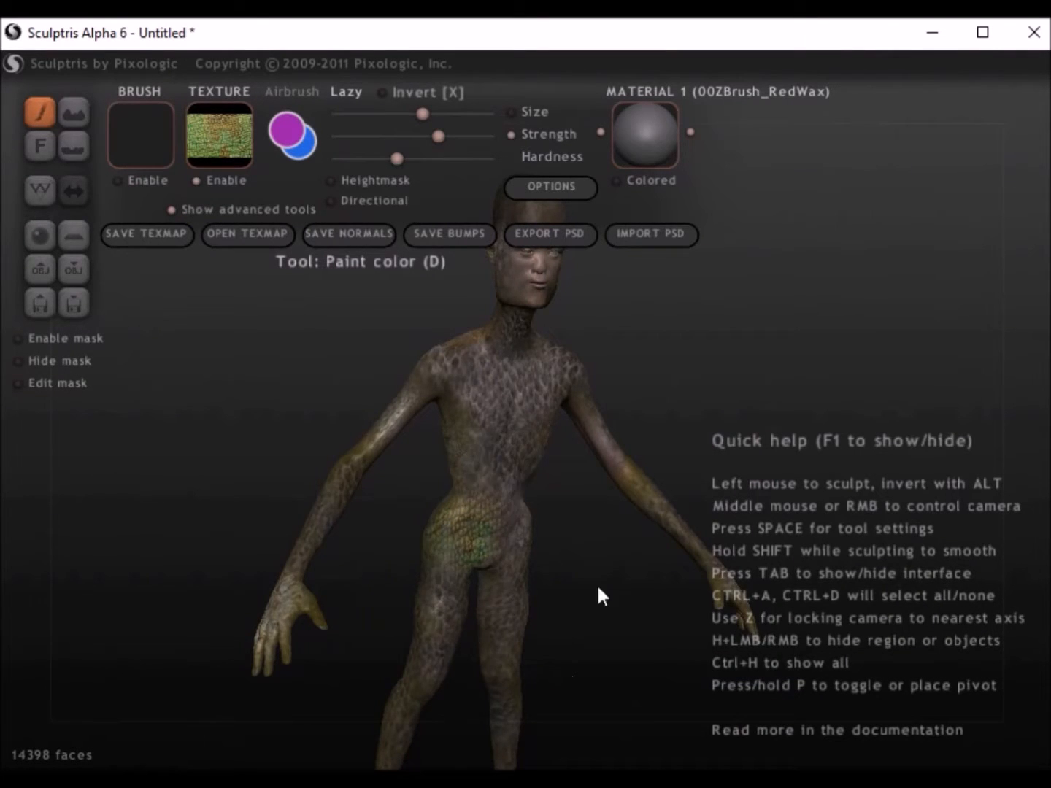
{"action": "right_click_drag", "start_coordinate": [580, 560], "coordinate": [528, 542]}
{"action": "key", "text": "ctrl+z"}
Step: Lower the brush strength and paint a light layer of alizardskin - Copy on the back of the head
{"action": "right_click_drag", "start_coordinate": [583, 591], "coordinate": [496, 511]}
{"action": "left_click_drag", "start_coordinate": [403, 137], "coordinate": [407, 137]}
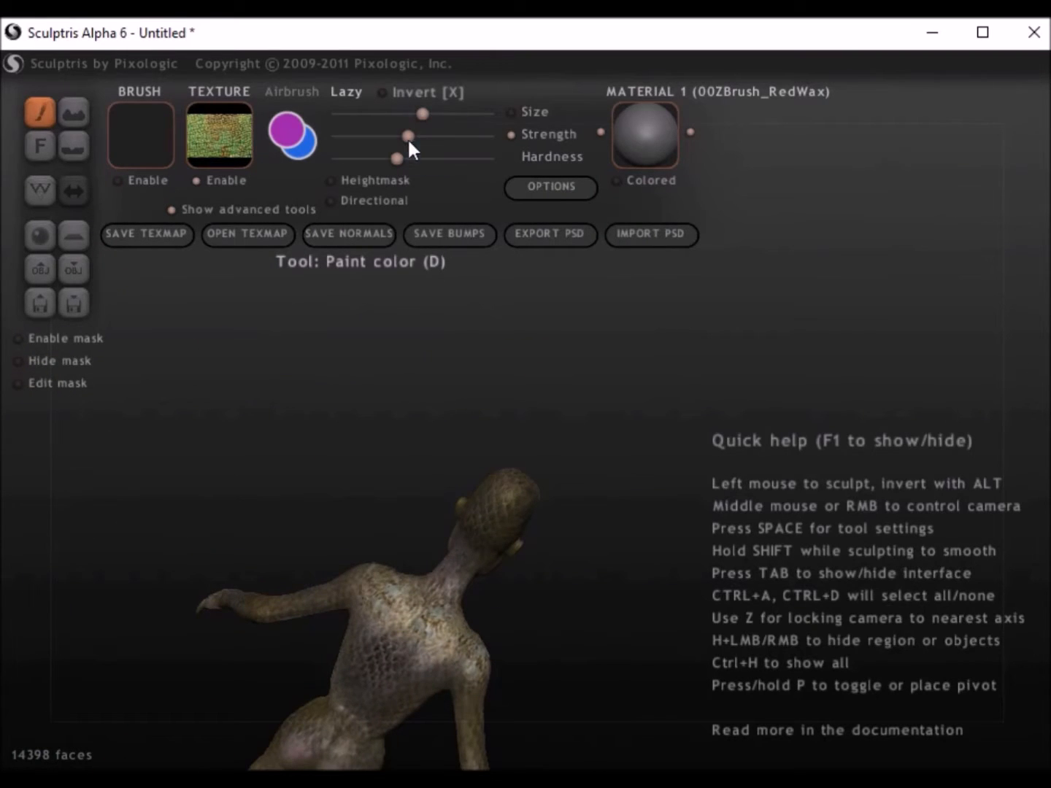
{"action": "right_click_drag", "start_coordinate": [467, 525], "coordinate": [495, 561]}
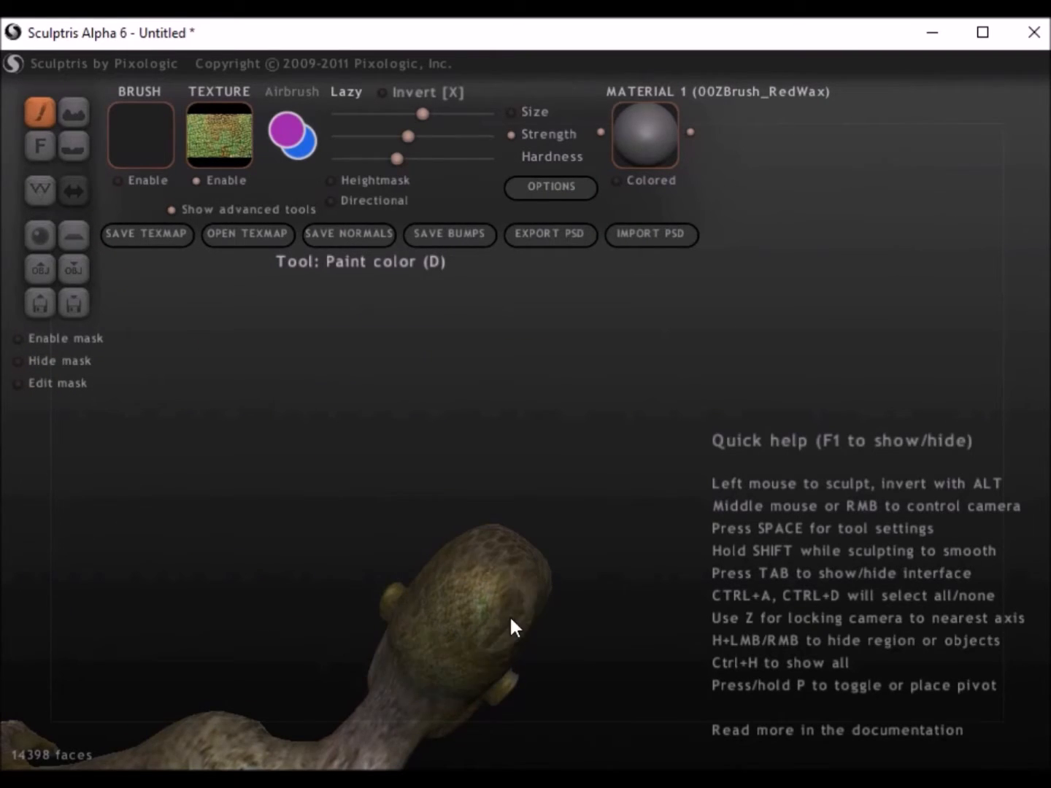
{"action": "right_click_drag", "start_coordinate": [399, 697], "coordinate": [441, 586]}
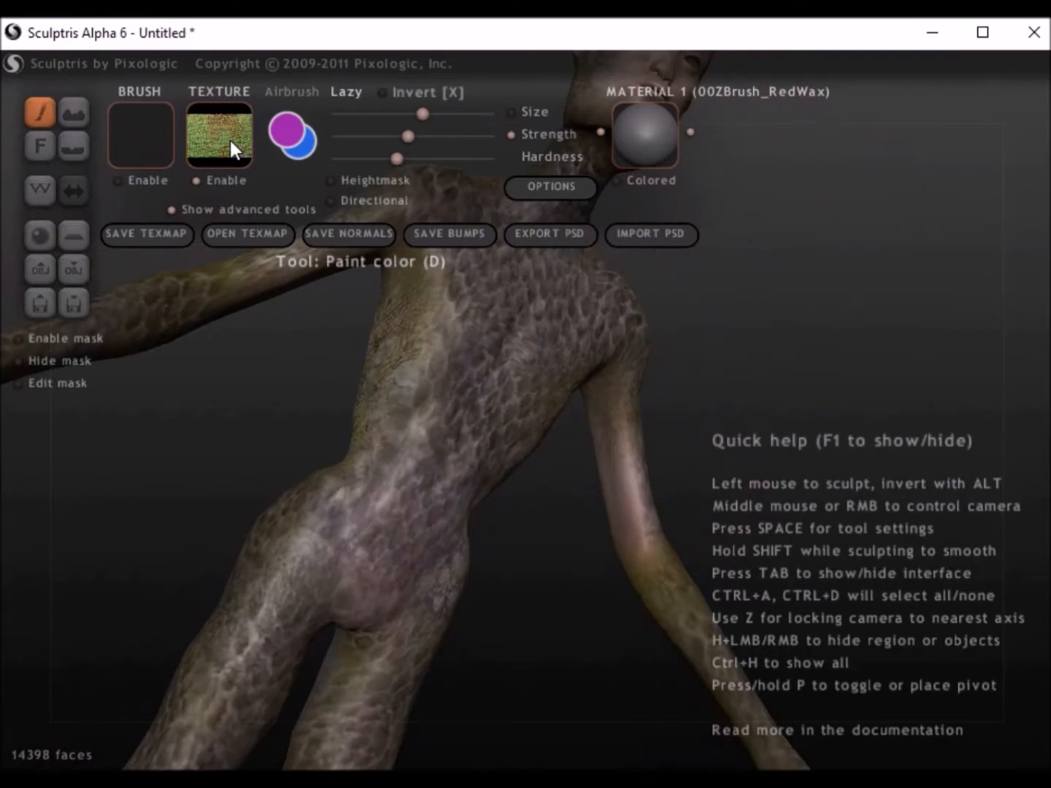
Step: Choose the teal-and-gold dotted texture and paint it over the arms, neck and face
{"action": "left_click", "coordinate": [230, 139]}
{"action": "left_click", "coordinate": [222, 260]}
{"action": "mouse_move", "coordinate": [407, 577]}
{"action": "left_mouse_down"}
{"action": "mouse_move", "coordinate": [429, 562]}
{"action": "mouse_move", "coordinate": [352, 533]}
{"action": "mouse_move", "coordinate": [429, 556]}
{"action": "left_mouse_up"}
{"action": "right_click_drag", "start_coordinate": [612, 416], "coordinate": [489, 529]}
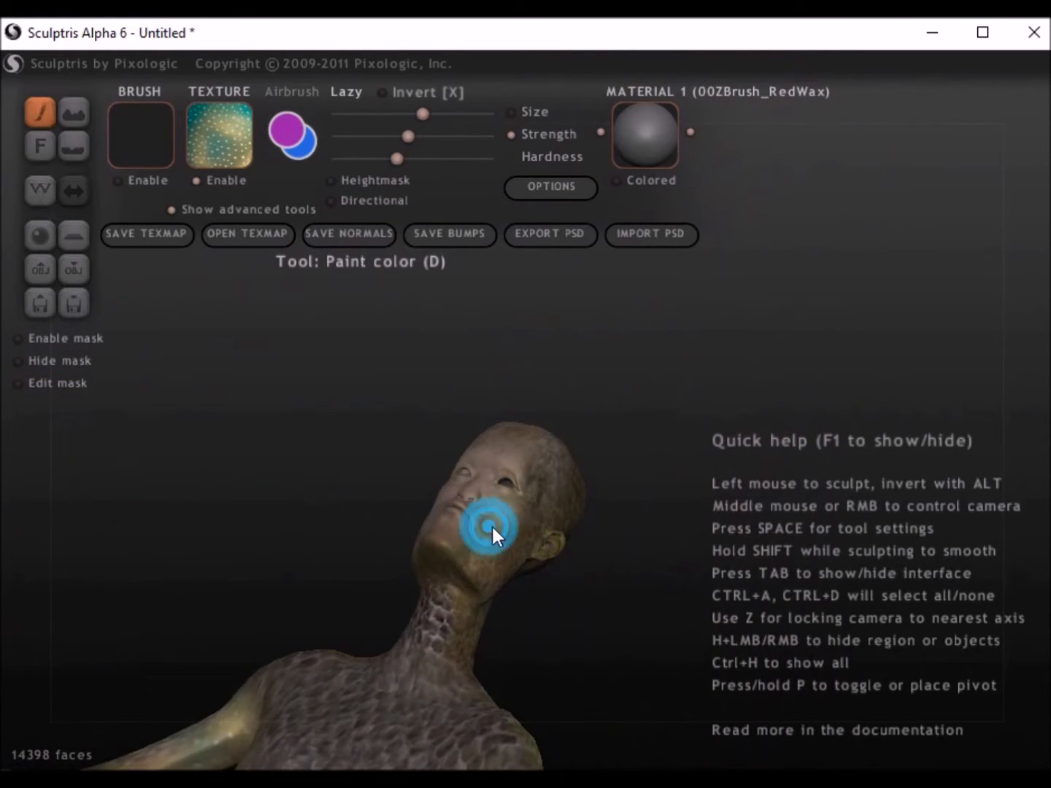
{"action": "right_click_drag", "start_coordinate": [422, 581], "coordinate": [435, 515]}
{"action": "mouse_move", "coordinate": [411, 463]}
{"action": "left_mouse_down"}
{"action": "mouse_move", "coordinate": [413, 428]}
{"action": "mouse_move", "coordinate": [464, 482]}
{"action": "mouse_move", "coordinate": [468, 475]}
{"action": "left_mouse_up"}
{"action": "mouse_move", "coordinate": [405, 610]}
{"action": "right_mouse_down", "text": "alt"}
{"action": "mouse_move", "coordinate": [411, 469]}
{"action": "mouse_move", "coordinate": [423, 542]}
{"action": "mouse_move", "coordinate": [292, 429]}
{"action": "mouse_move", "coordinate": [455, 446]}
{"action": "mouse_move", "coordinate": [604, 438]}
{"action": "right_mouse_up", "text": "alt"}
Step: Add more of the teal-and-gold dotted texture across the legs, upper back and backs of the arms
{"action": "scroll", "coordinate": [603, 436], "scroll_direction": "down", "scroll_amount": 5}
{"action": "right_click_drag", "start_coordinate": [560, 606], "coordinate": [527, 463], "text": "alt"}
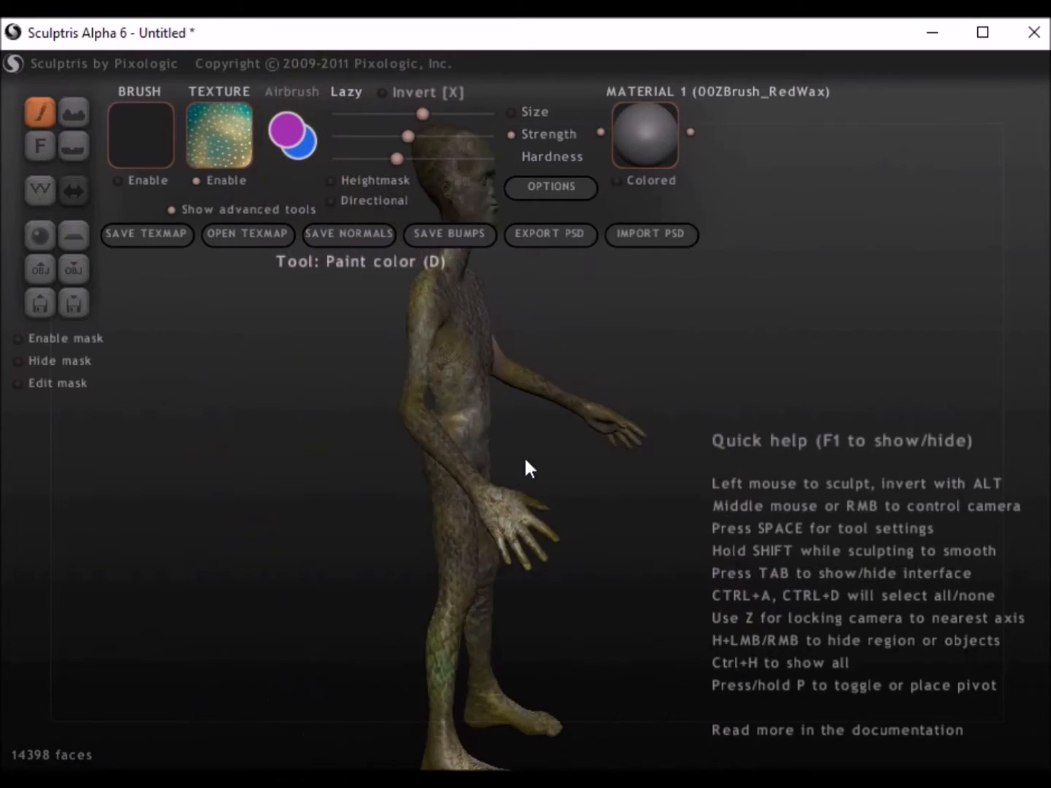
{"action": "scroll", "coordinate": [525, 459], "scroll_direction": "up", "scroll_amount": 4}
{"action": "mouse_move", "coordinate": [534, 632]}
{"action": "right_mouse_down"}
{"action": "mouse_move", "coordinate": [539, 569]}
{"action": "mouse_move", "coordinate": [514, 525]}
{"action": "mouse_move", "coordinate": [443, 549]}
{"action": "right_mouse_up"}
{"action": "right_click_drag", "start_coordinate": [635, 394], "coordinate": [460, 348]}
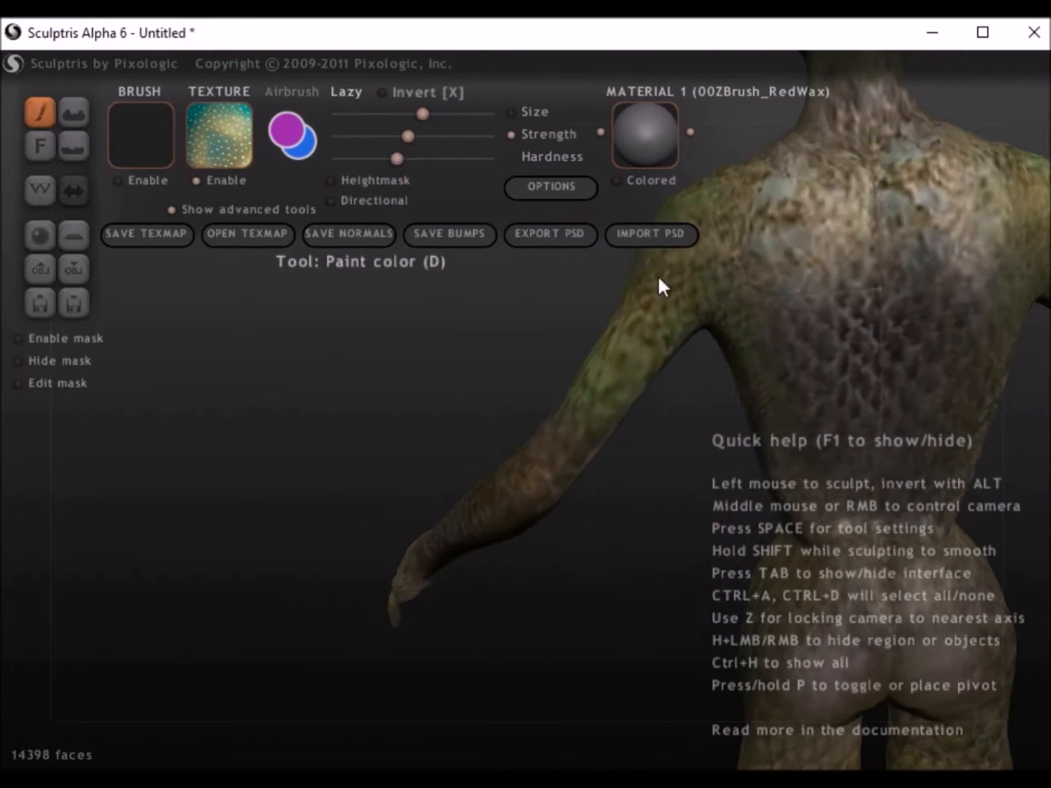
{"action": "scroll", "coordinate": [854, 332], "scroll_direction": "down", "scroll_amount": 5}
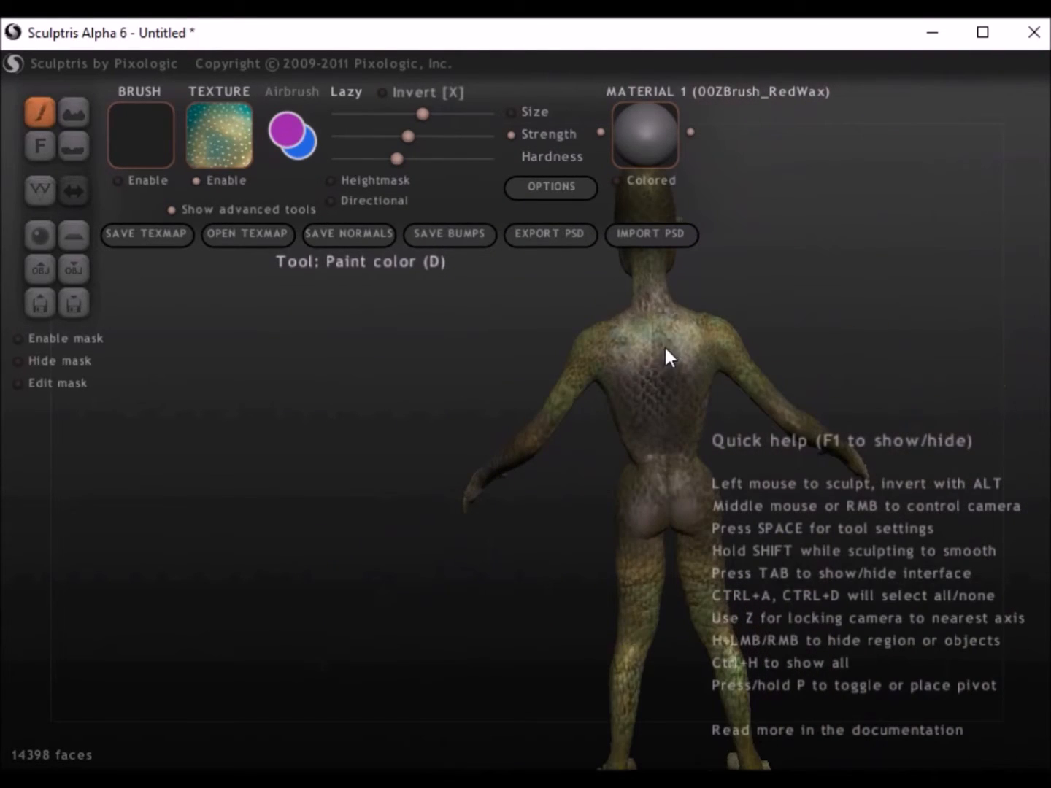
{"action": "left_click_drag", "start_coordinate": [639, 601], "coordinate": [641, 561]}
{"action": "left_click_drag", "start_coordinate": [815, 437], "coordinate": [791, 414]}
{"action": "mouse_move", "coordinate": [440, 493]}
{"action": "right_mouse_down"}
{"action": "mouse_move", "coordinate": [531, 455]}
{"action": "mouse_move", "coordinate": [571, 555]}
{"action": "mouse_move", "coordinate": [329, 495]}
{"action": "mouse_move", "coordinate": [375, 613]}
{"action": "mouse_move", "coordinate": [548, 639]}
{"action": "mouse_move", "coordinate": [368, 492]}
{"action": "mouse_move", "coordinate": [500, 626]}
{"action": "mouse_move", "coordinate": [292, 345]}
{"action": "right_mouse_up"}
Step: Switch to the brown scale texture, lower the brush strength slightly and paint over the back, hips and thighs
{"action": "scroll", "coordinate": [571, 555], "scroll_direction": "up", "scroll_amount": 5}
{"action": "scroll", "coordinate": [566, 544], "scroll_direction": "down", "scroll_amount": 5}
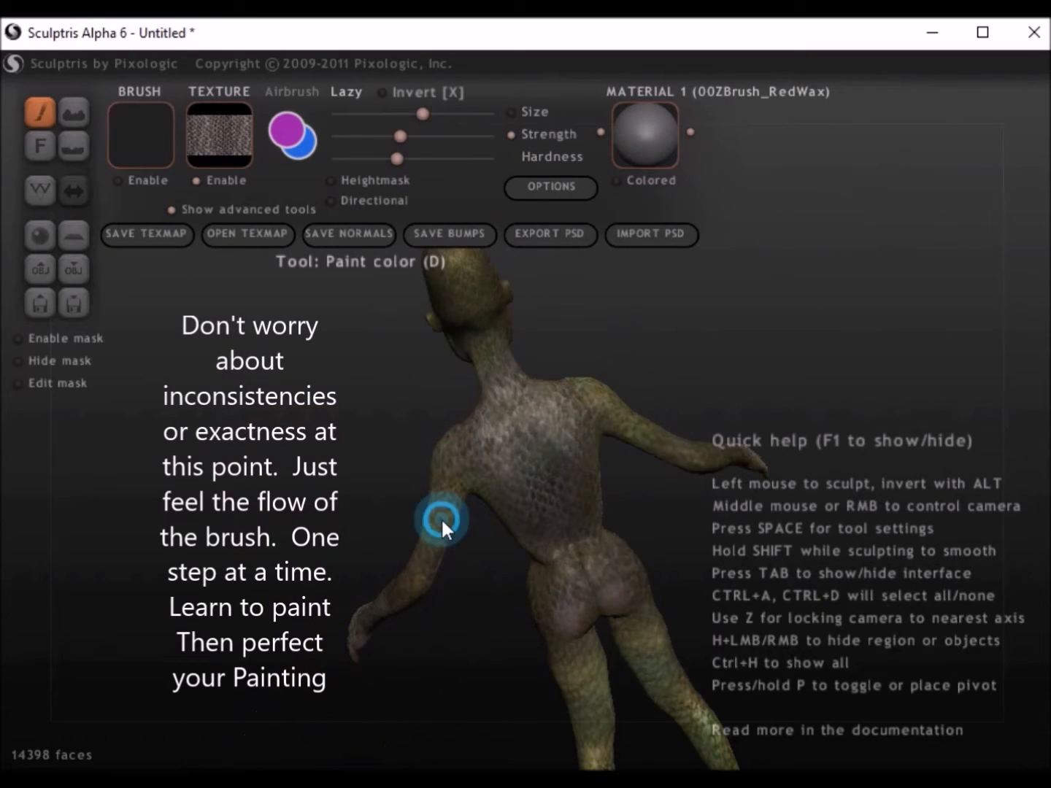
{"action": "right_click_drag", "start_coordinate": [584, 559], "coordinate": [524, 483]}
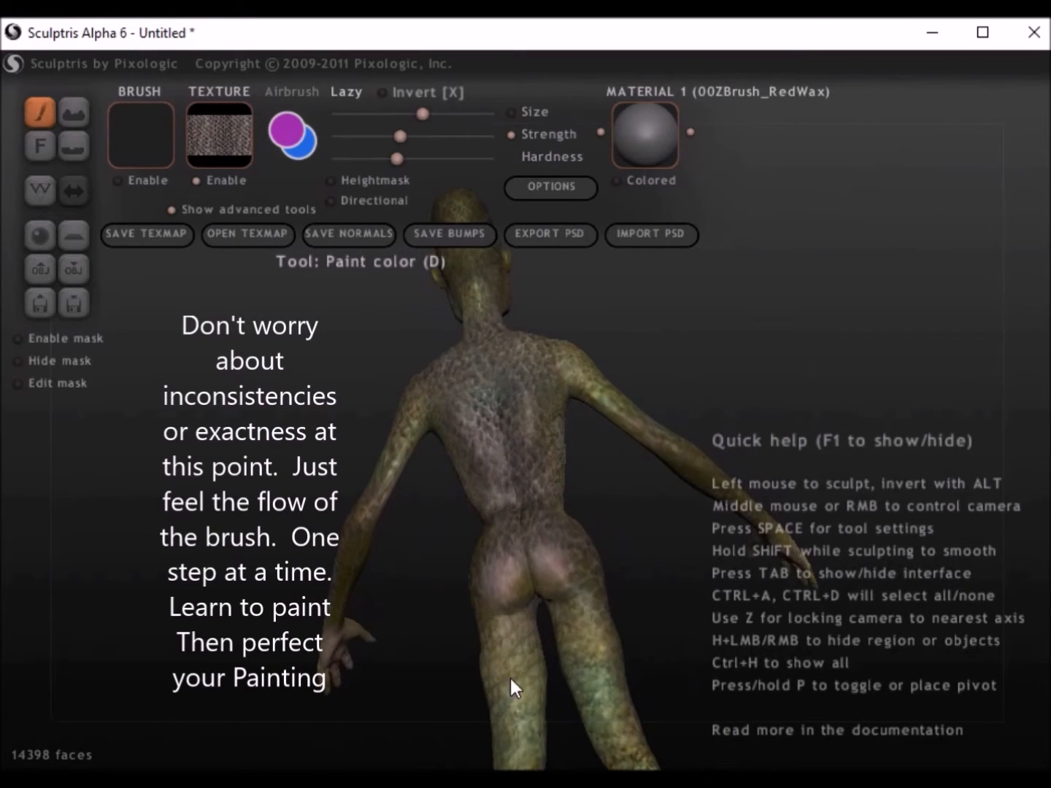
{"action": "right_click_drag", "start_coordinate": [587, 660], "coordinate": [629, 656]}
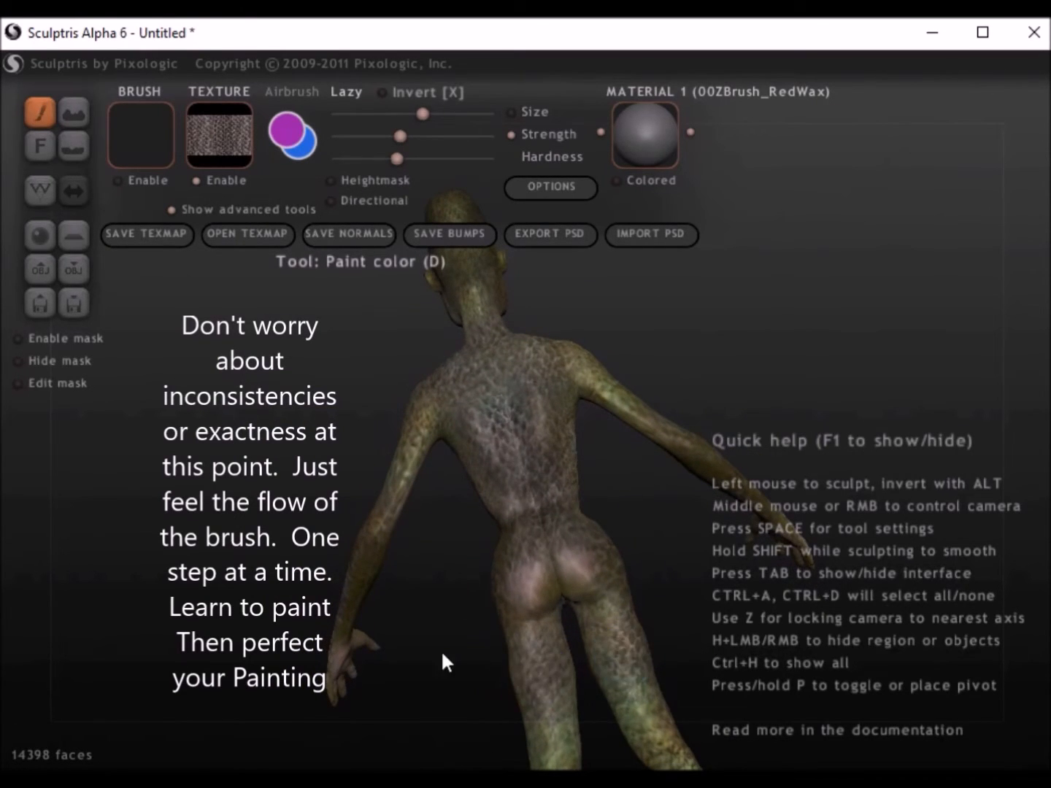
{"action": "right_click_drag", "start_coordinate": [449, 661], "coordinate": [384, 352], "text": "alt"}
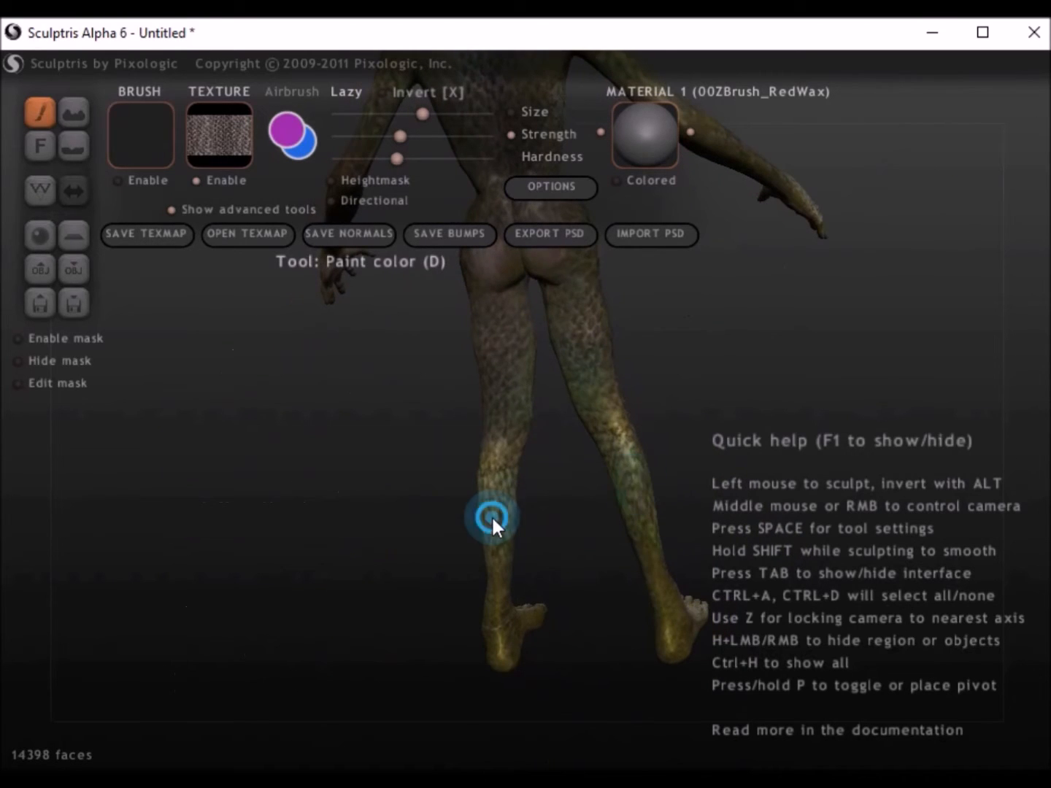
Step: Extend the brown scale texture over the lower legs and onto the face and head
{"action": "right_click_drag", "start_coordinate": [686, 561], "coordinate": [418, 520]}
{"action": "right_click_drag", "start_coordinate": [508, 478], "coordinate": [488, 604]}
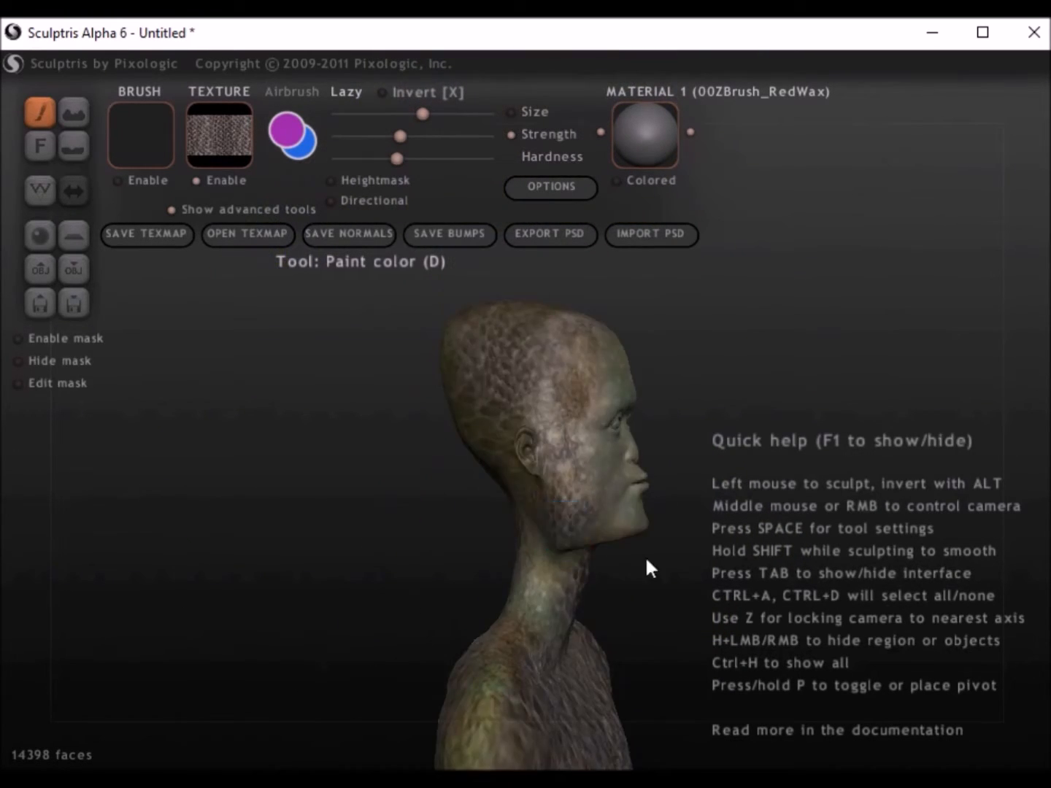
{"action": "right_click_drag", "start_coordinate": [648, 568], "coordinate": [452, 500]}
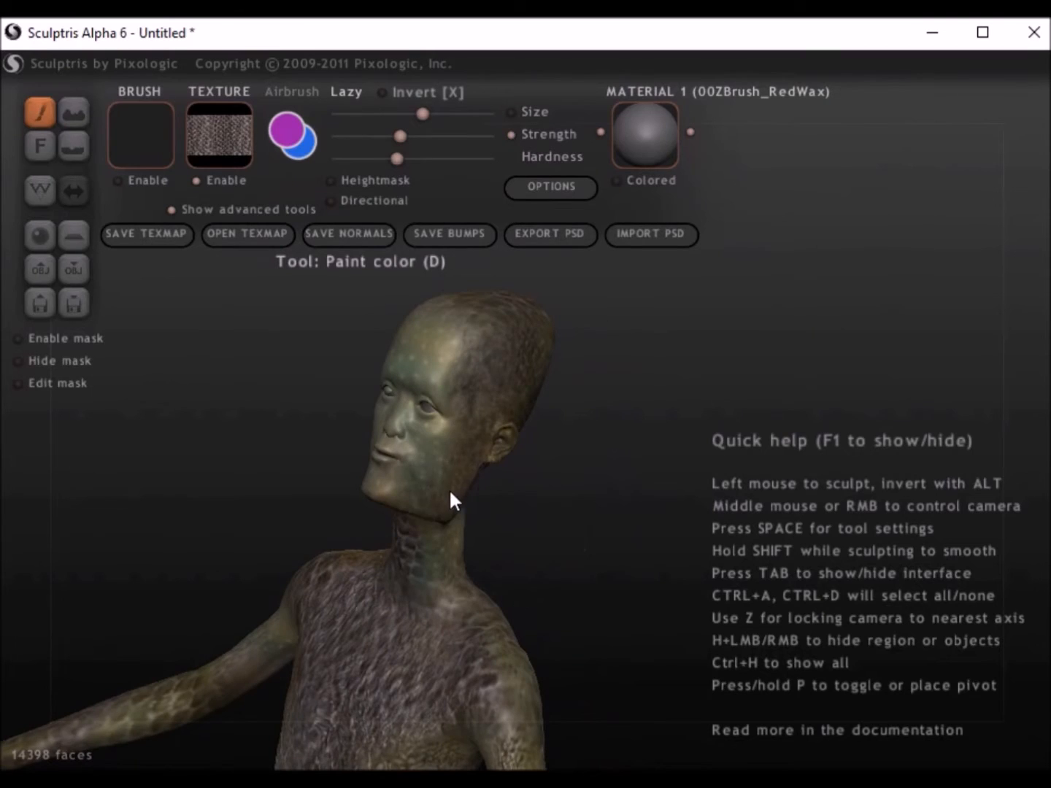
{"action": "mouse_move", "coordinate": [523, 555]}
{"action": "right_mouse_down"}
{"action": "mouse_move", "coordinate": [485, 583]}
{"action": "mouse_move", "coordinate": [473, 418]}
{"action": "right_mouse_up"}
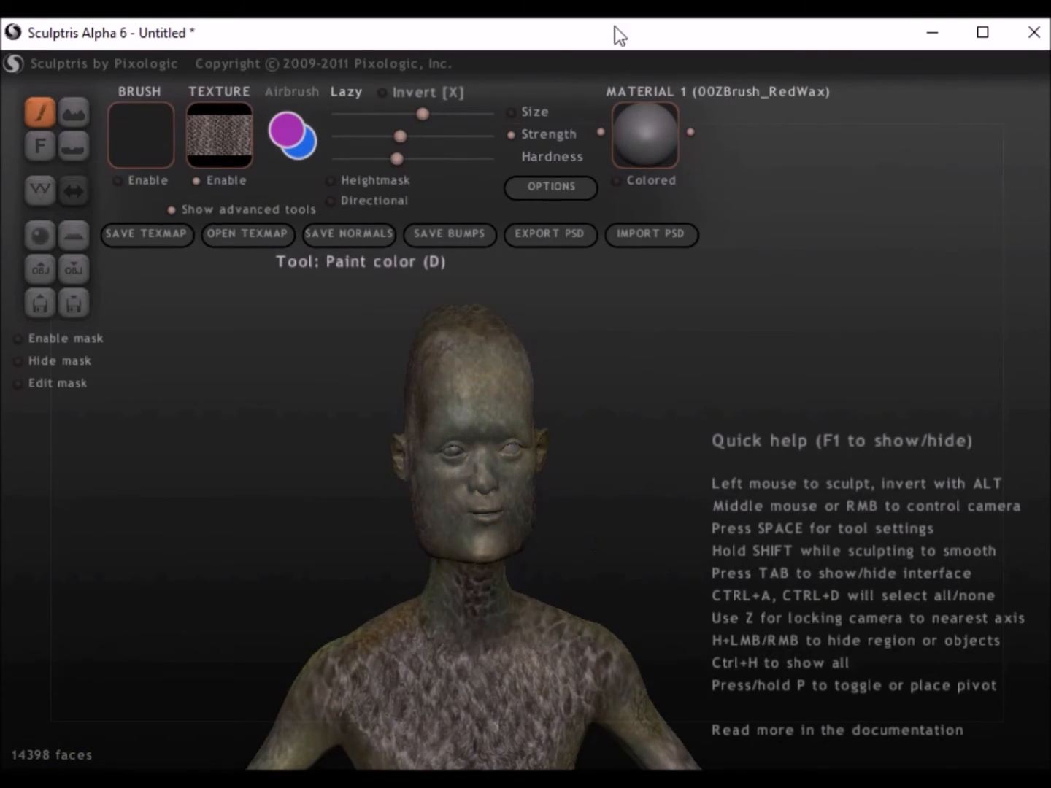
Step: Save the figure's painted texture map
{"action": "left_click", "coordinate": [174, 229]}
{"action": "left_click", "coordinate": [705, 596]}
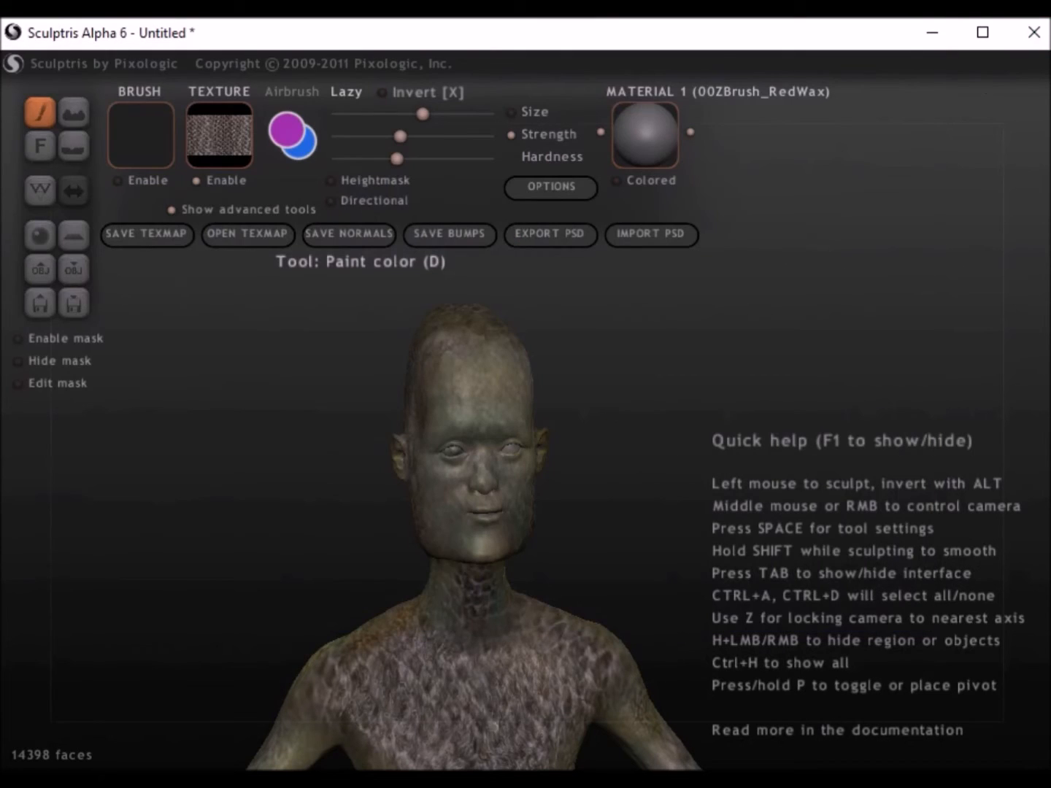